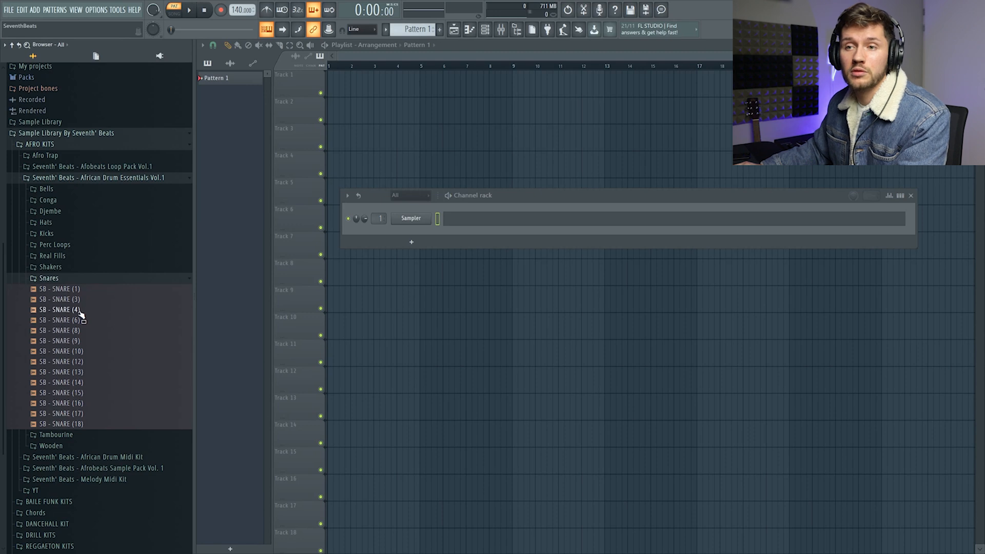
Audition the samples in the Snares folder and load SB - SNARE (15) into the existing Sampler channel.
click(82, 320)
click(96, 332)
click(97, 341)
click(79, 351)
key(Down)
key(Down)
key(Down)
key(Down)
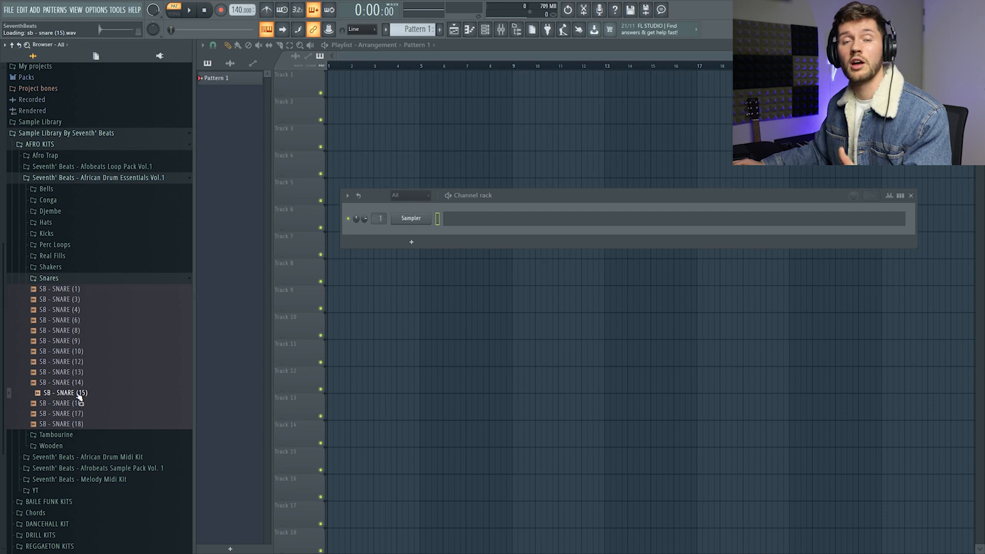
drag(82, 395, 411, 218)
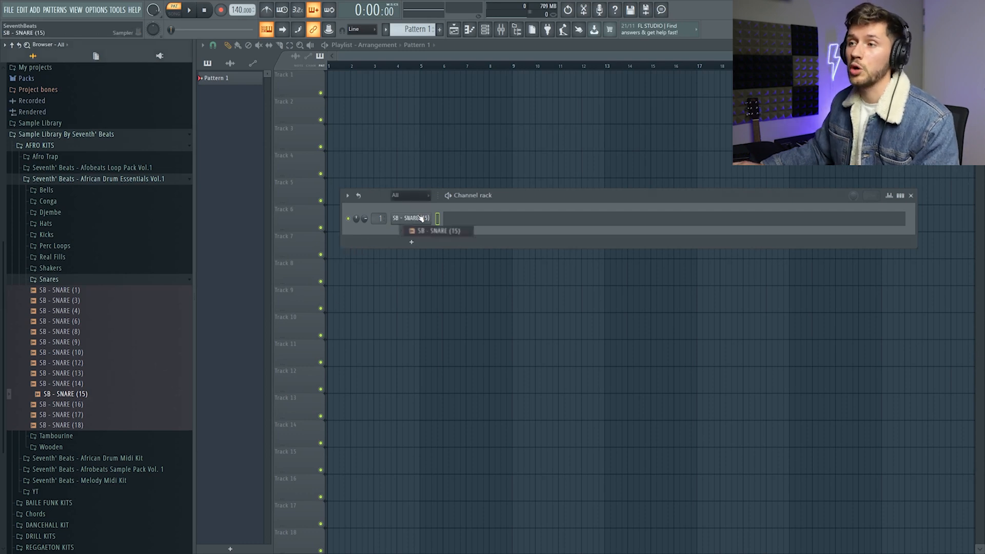
Shorten the snare sample by reducing its Length and adding an Out fade in the channel's sample settings, and preview it.
click(415, 221)
drag(457, 307, 457, 360)
mouse_move(502, 311)
mouse_down()
mouse_move(502, 291)
mouse_move(502, 306)
mouse_up()
click(463, 361)
click(619, 203)
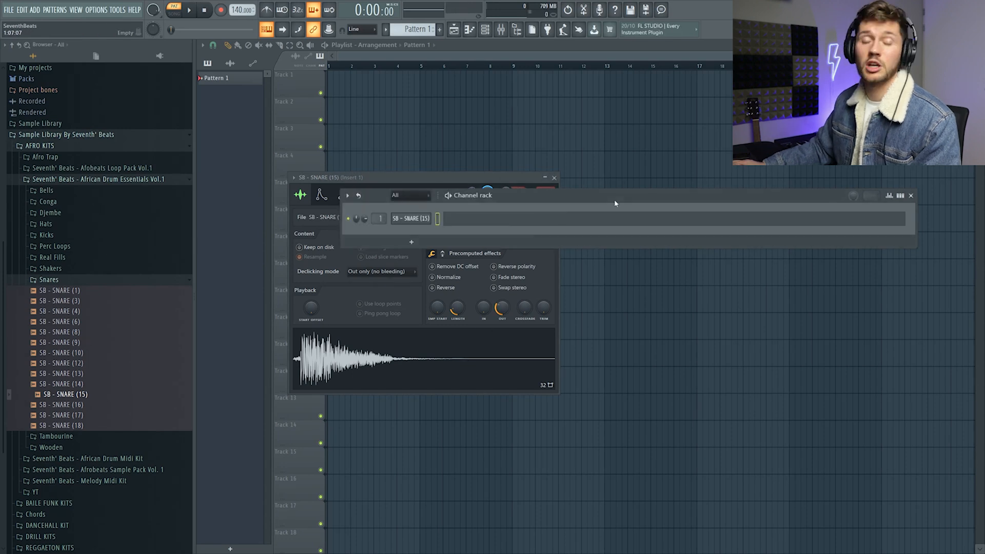
Place four C5 snare notes in bar 1 of the snare's piano roll, as two syncopated pairs.
click(590, 218)
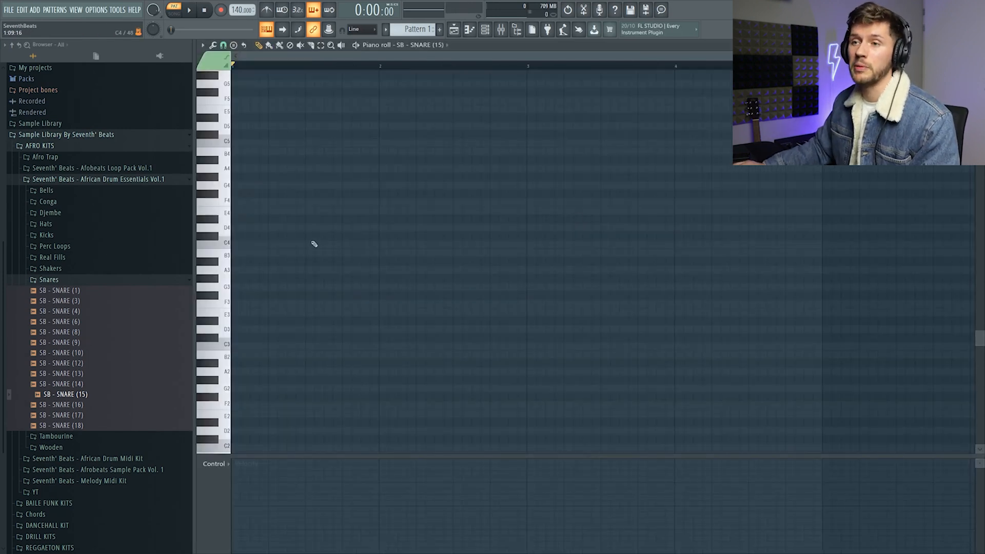
scroll(273, 237, up, 3)
click(262, 219)
click(290, 219)
click(338, 219)
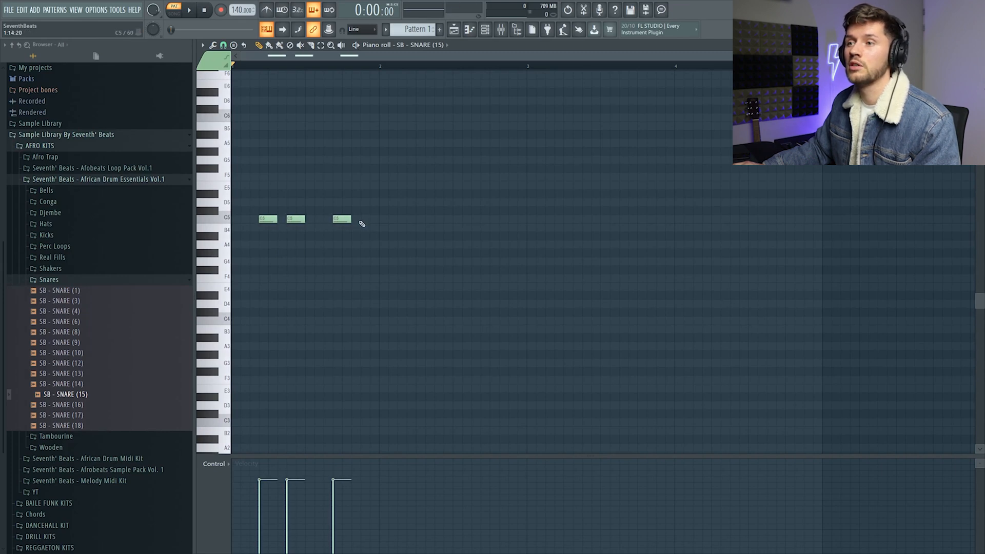
click(365, 219)
Duplicate the one-bar snare rhythm until it fills four bars, and play the pattern back at 95 BPM.
key(ctrl+a)
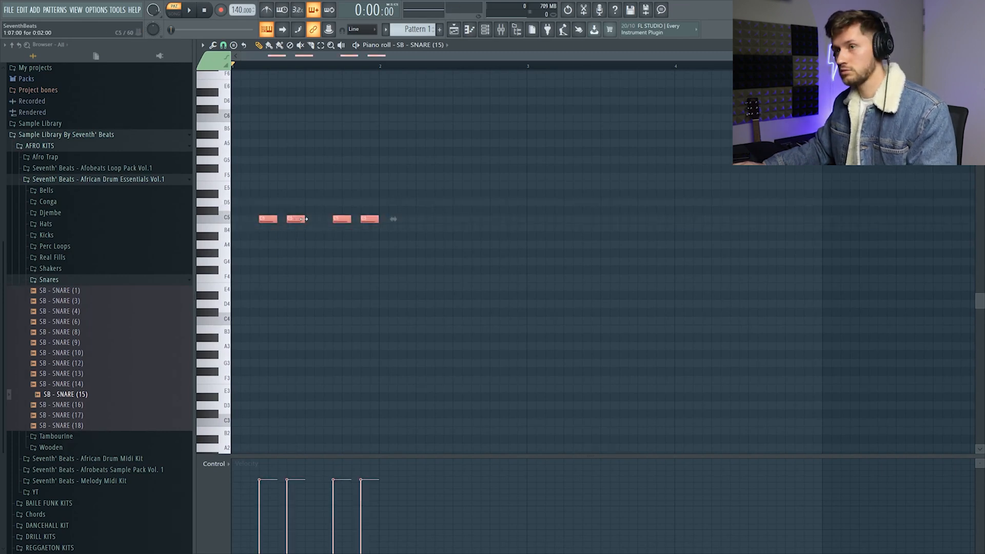
key(ctrl+b)
key(ctrl+a)
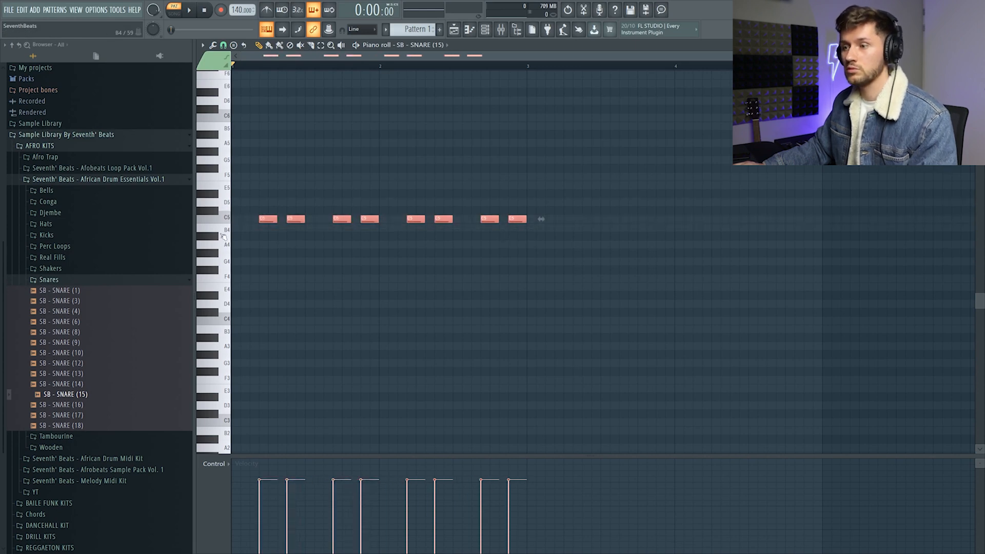
key(ctrl+b)
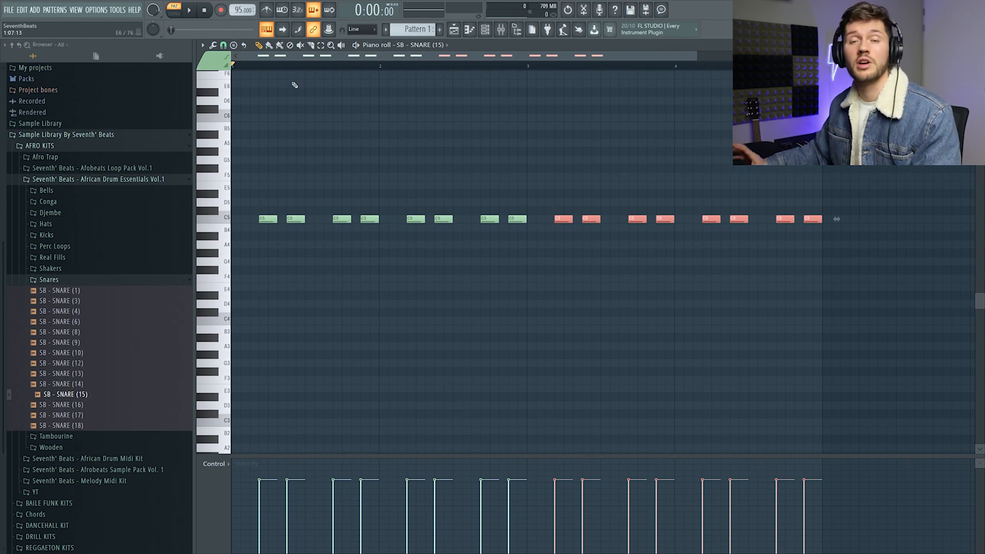
key(space)
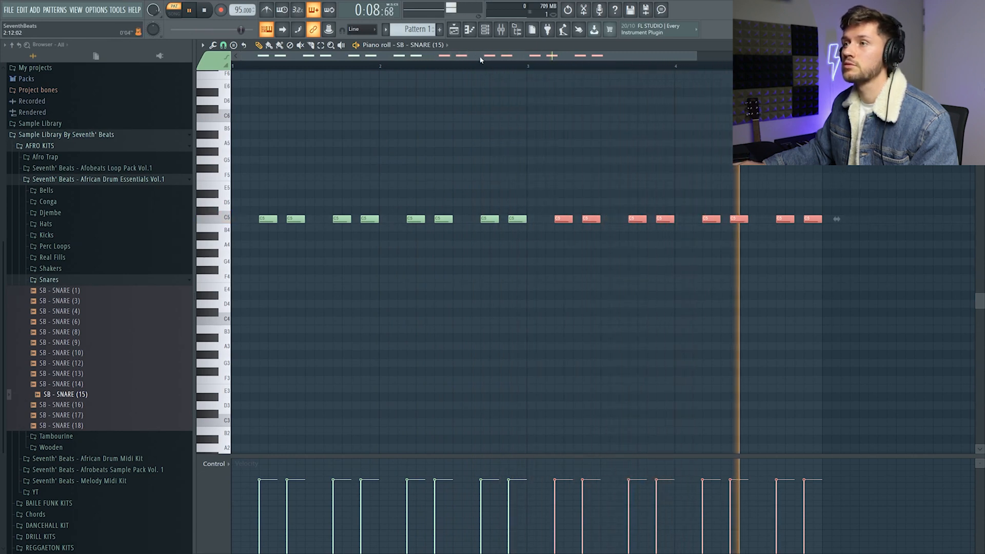
key(space)
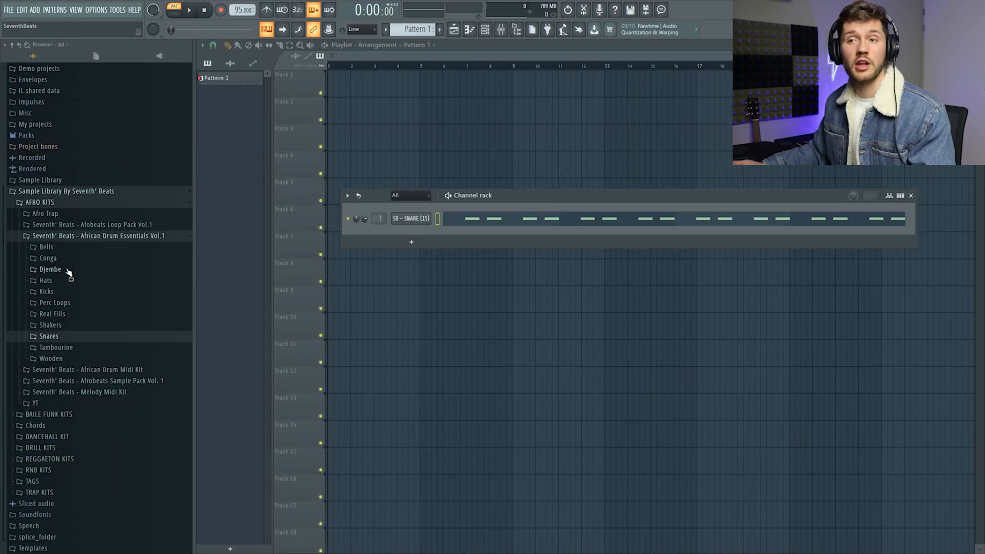
Preview the first samples in the Djembe folder and add SB - DJEMBE (1) as a new channel.
click(51, 269)
click(74, 283)
click(75, 288)
click(78, 282)
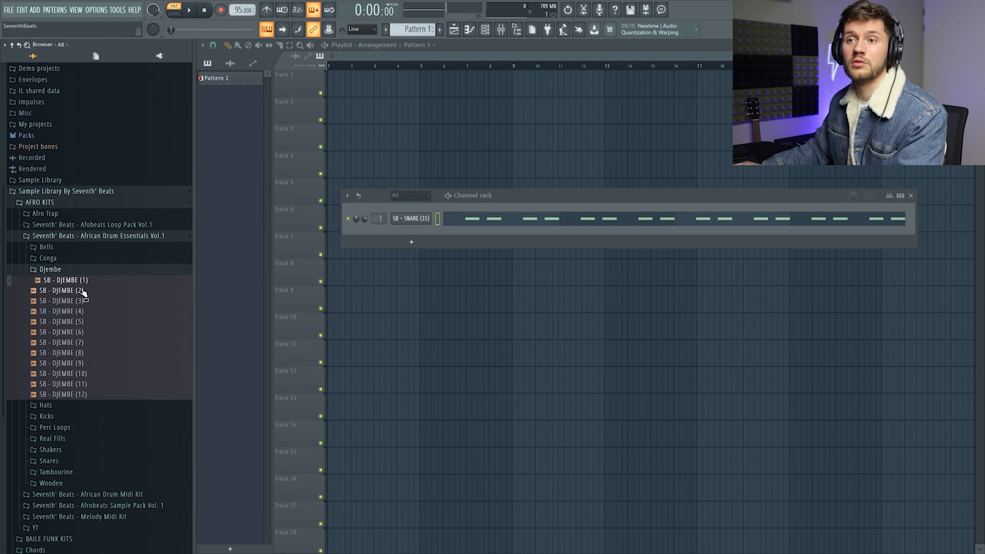
drag(79, 281, 414, 232)
Audition more djembe samples and add SB - DJEMBE (4) as another channel below the first djembe.
click(83, 324)
click(86, 332)
click(88, 341)
click(89, 345)
click(83, 334)
click(79, 325)
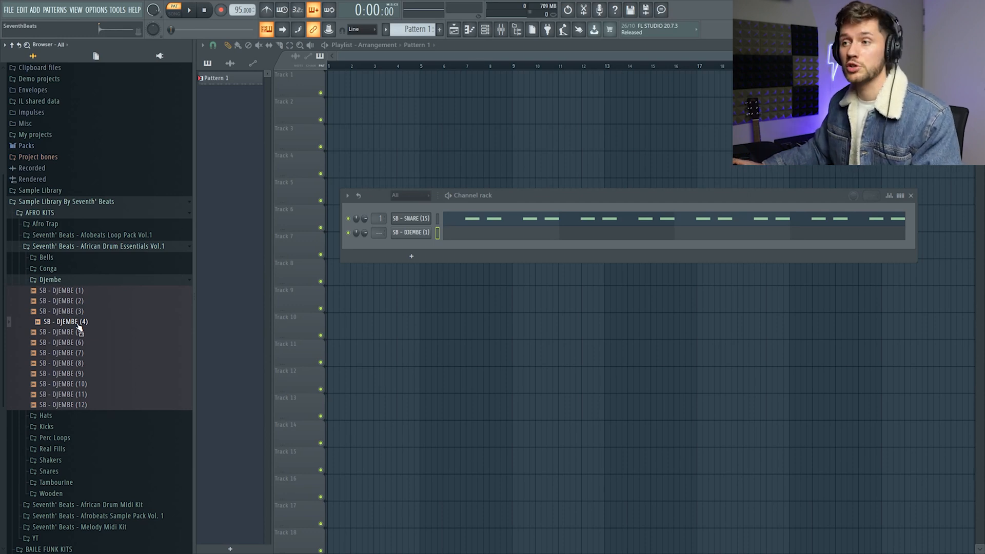
drag(78, 325, 411, 254)
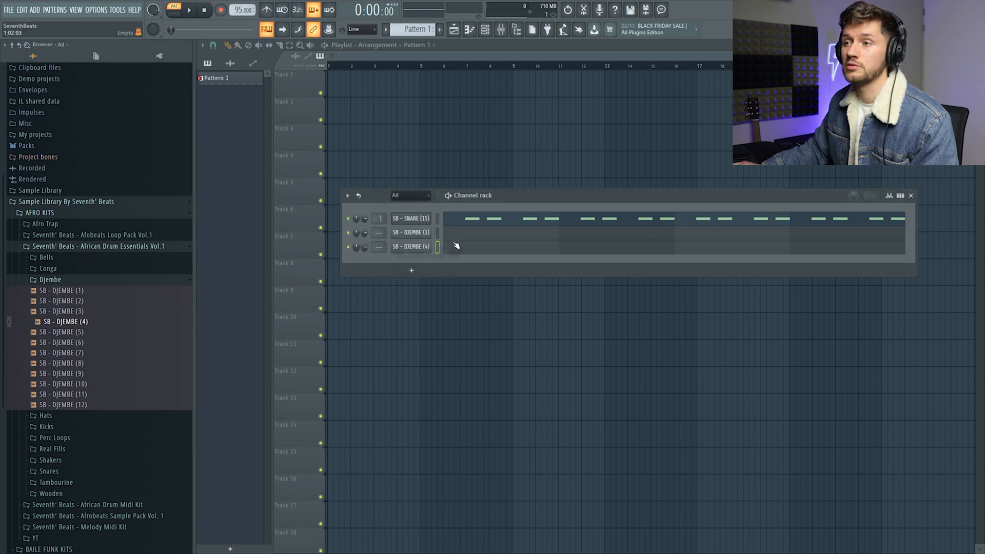
Place a C5 note for SB - DJEMBE (1) on the second snare hit of each bar and play the pattern.
click(454, 237)
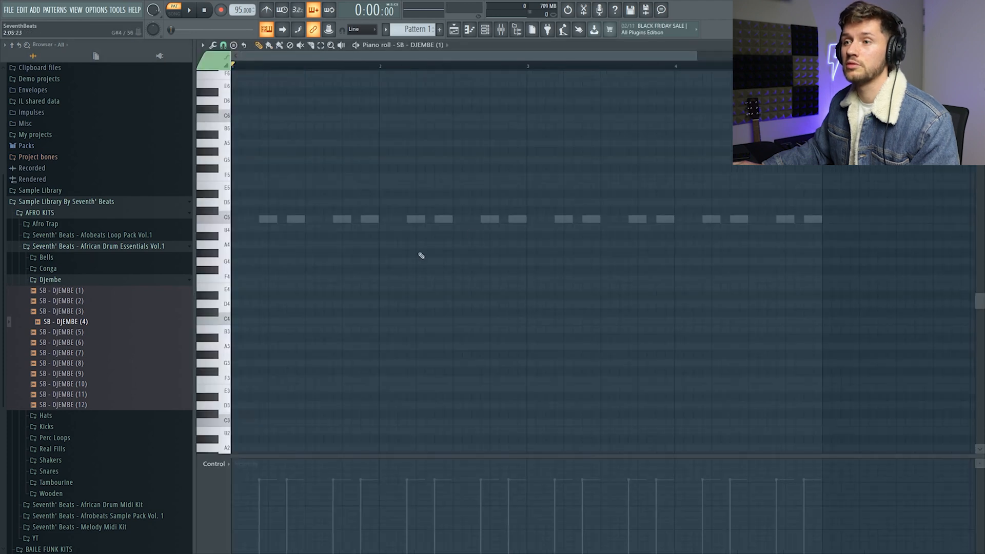
click(287, 219)
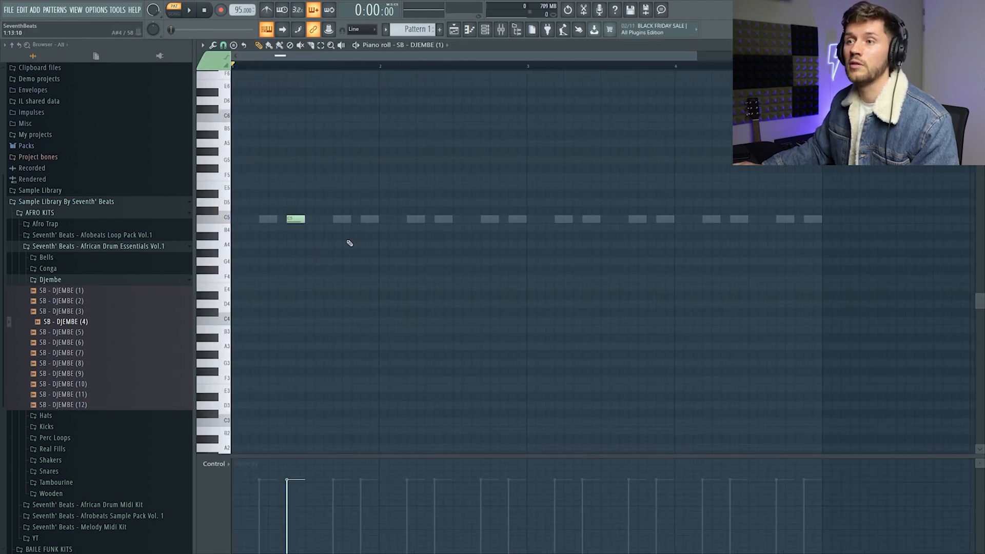
click(443, 219)
click(586, 220)
click(739, 219)
scroll(507, 219, up, 4)
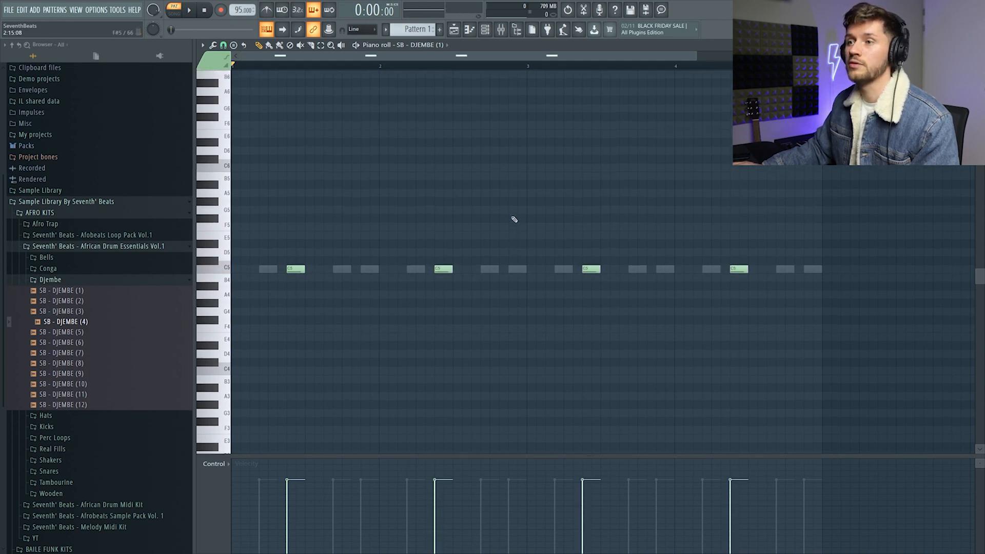
key(space)
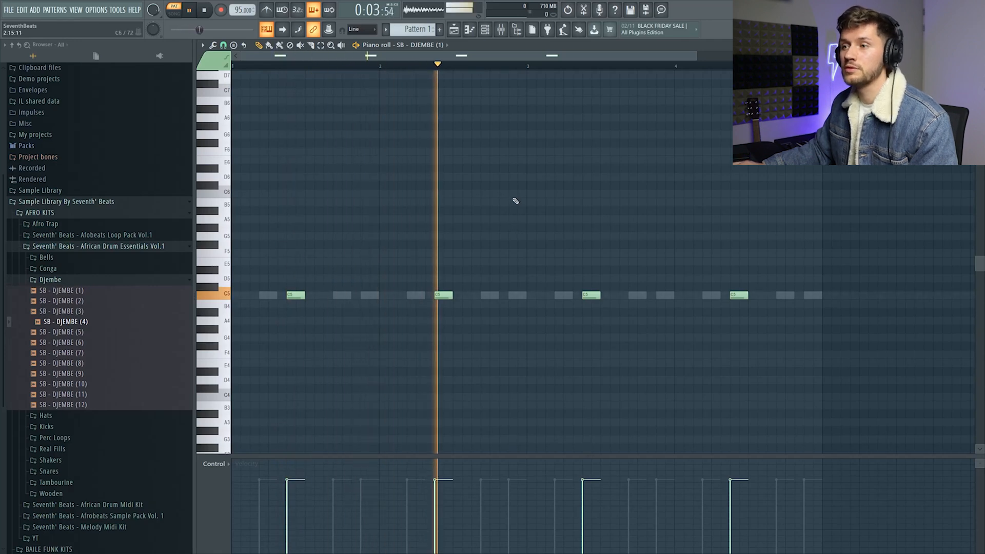
key(space)
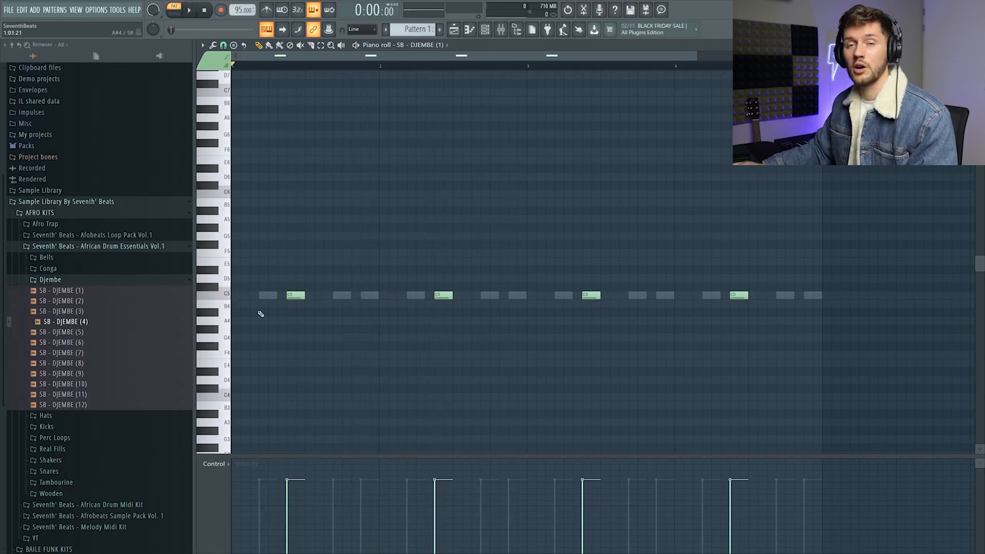
Copy the djembe notes to SB - DJEMBE (4), shift them onto each bar's last snare hit, and play the pattern.
key(ctrl+a)
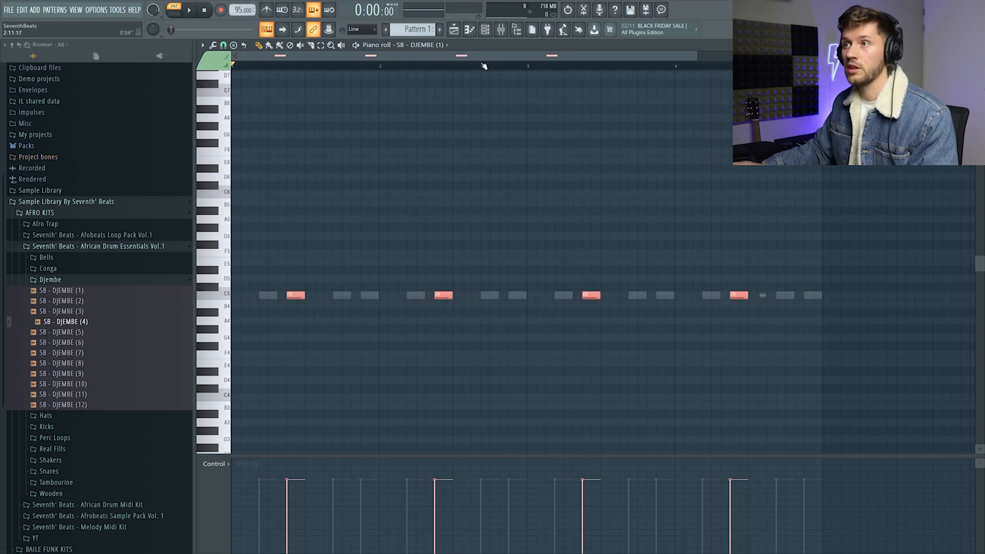
click(485, 29)
click(484, 247)
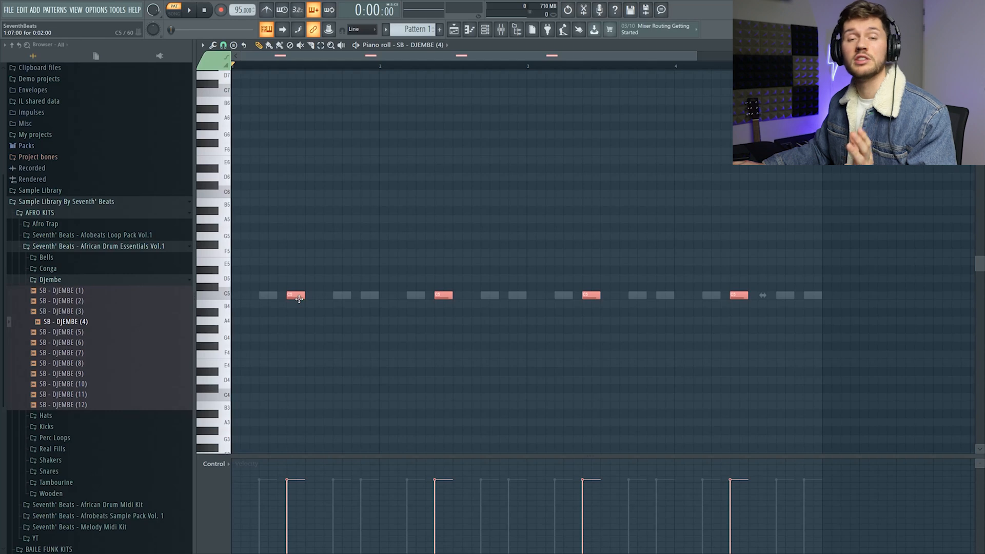
drag(298, 299, 373, 297)
key(space)
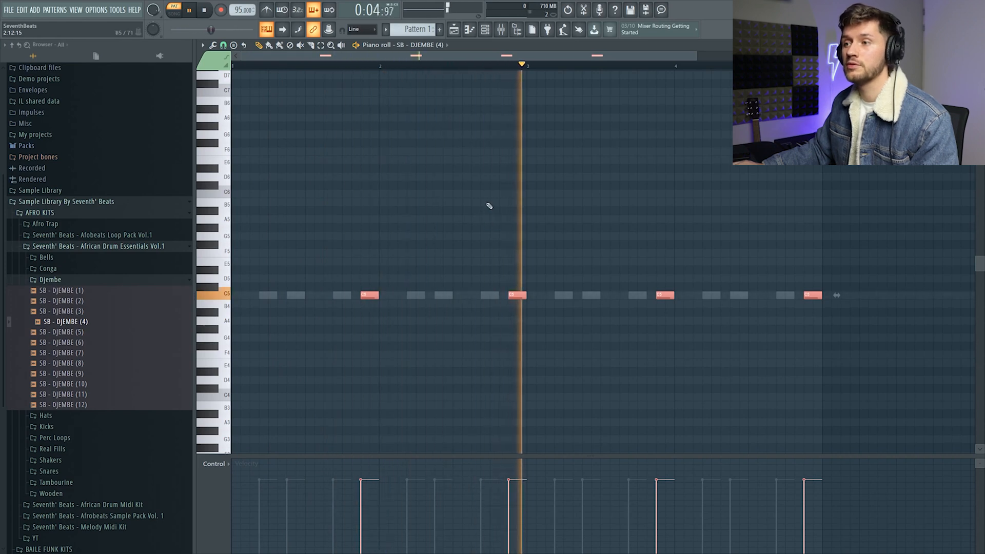
key(F6)
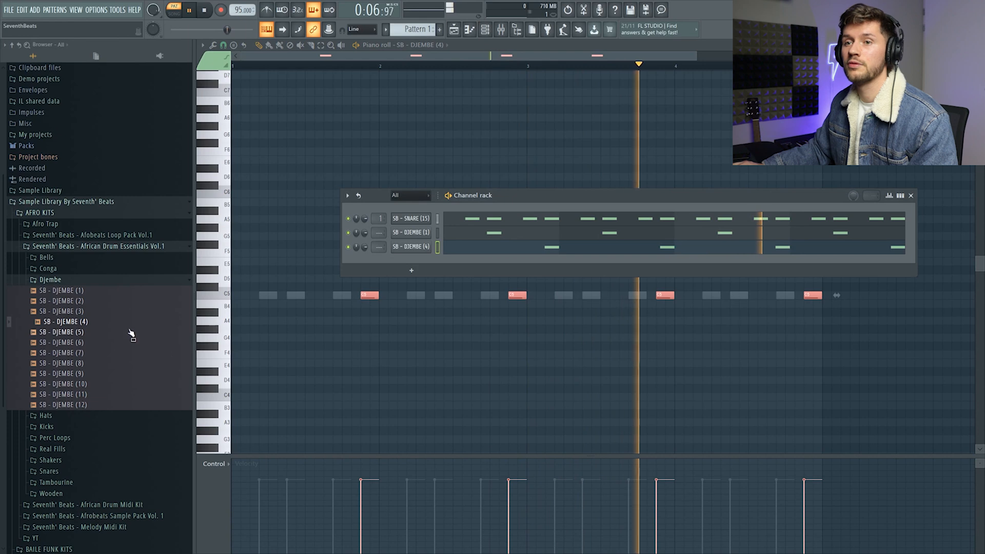
click(50, 279)
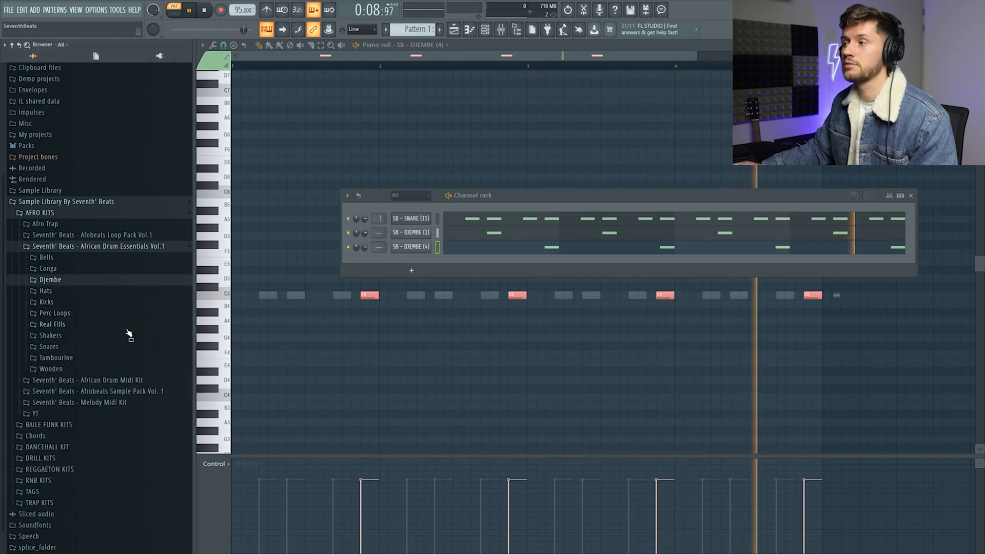
key(space)
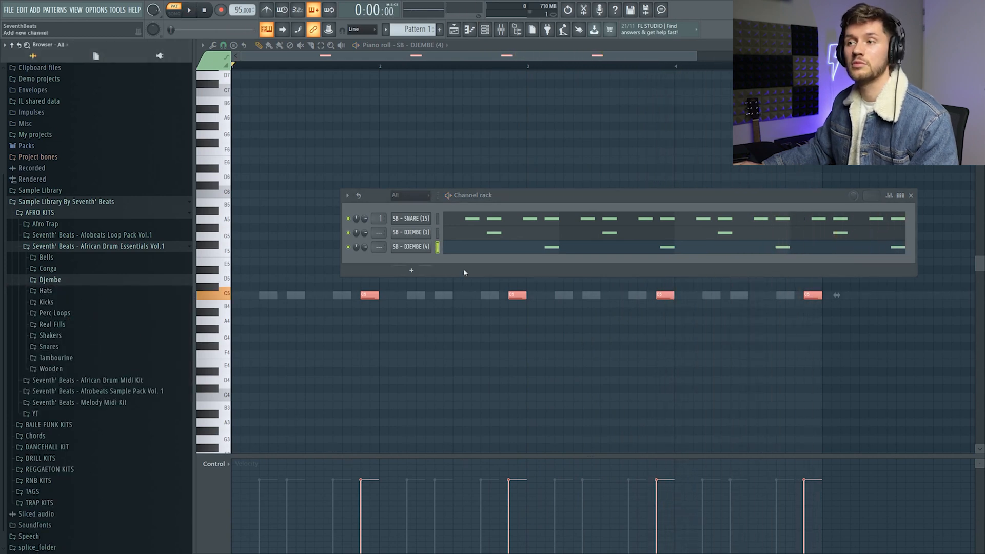
Open the randomizer for the snare's notes and add moderate random velocity variation, comparing Bipolar on and off.
click(490, 221)
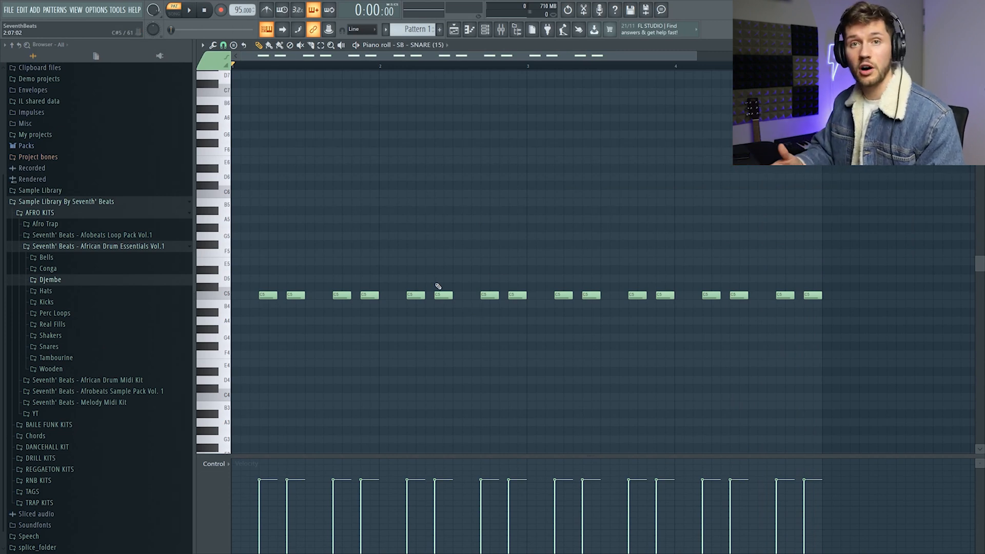
key(alt+r)
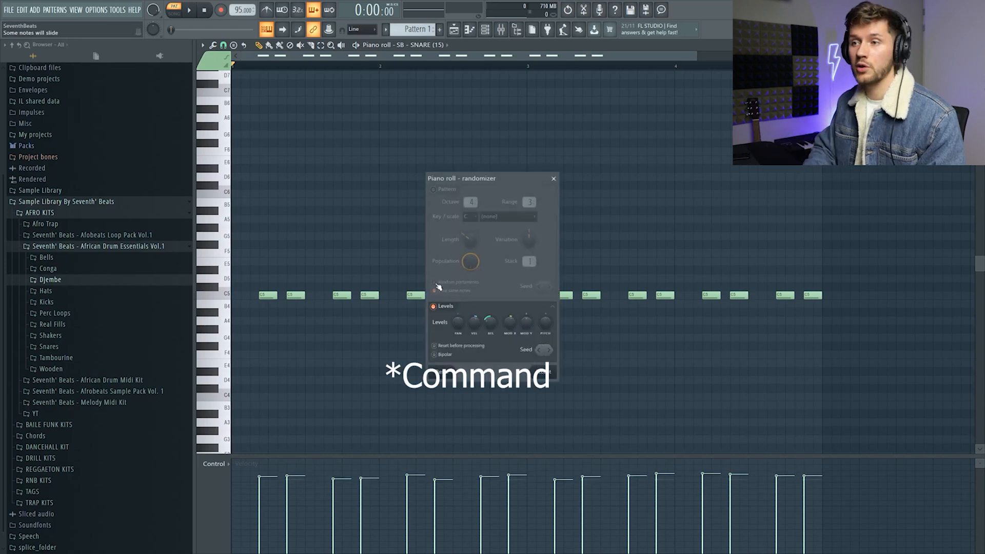
drag(472, 322, 473, 344)
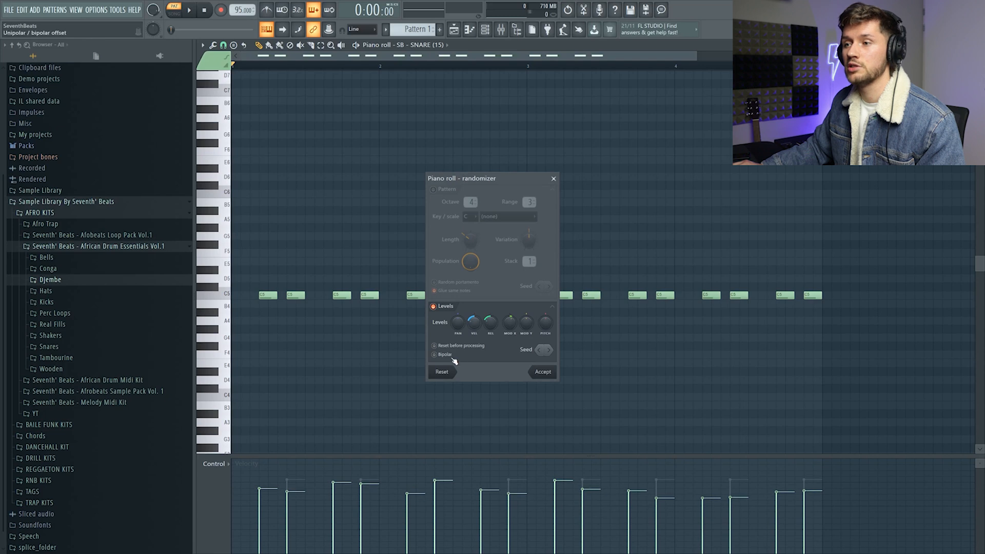
click(435, 354)
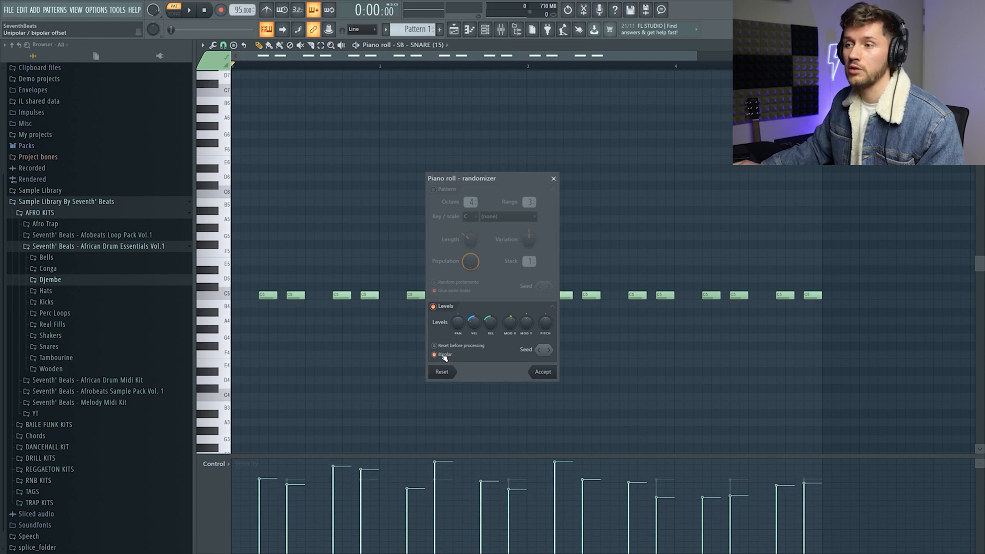
click(444, 356)
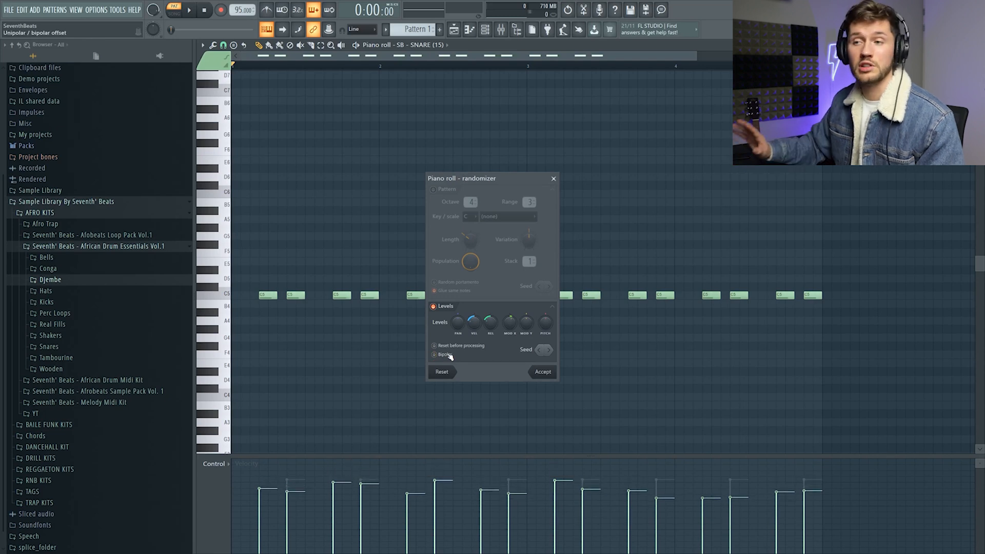
Add slight random panning to the snare notes in the randomizer, testing it with Bipolar on during playback.
drag(490, 322, 458, 318)
key(space)
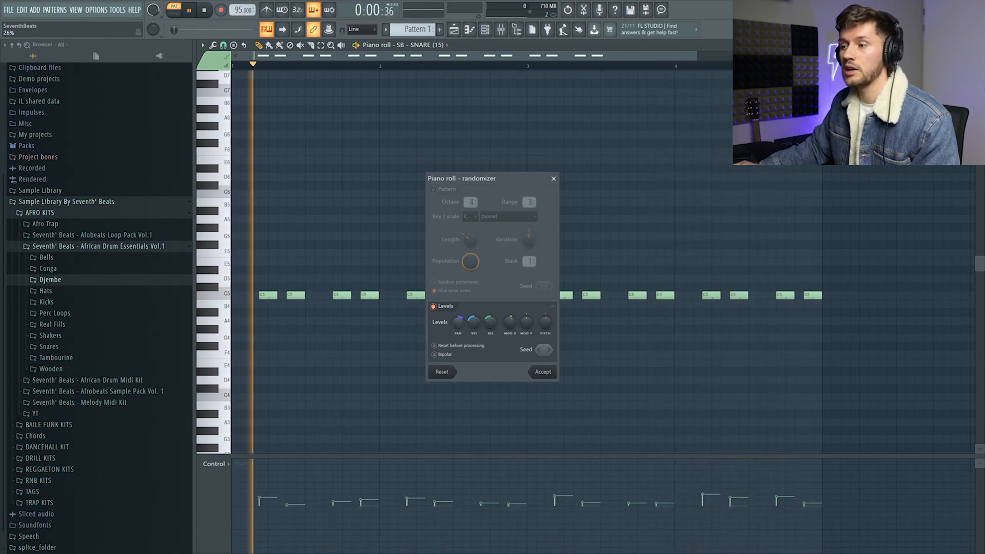
click(447, 353)
drag(458, 325, 458, 321)
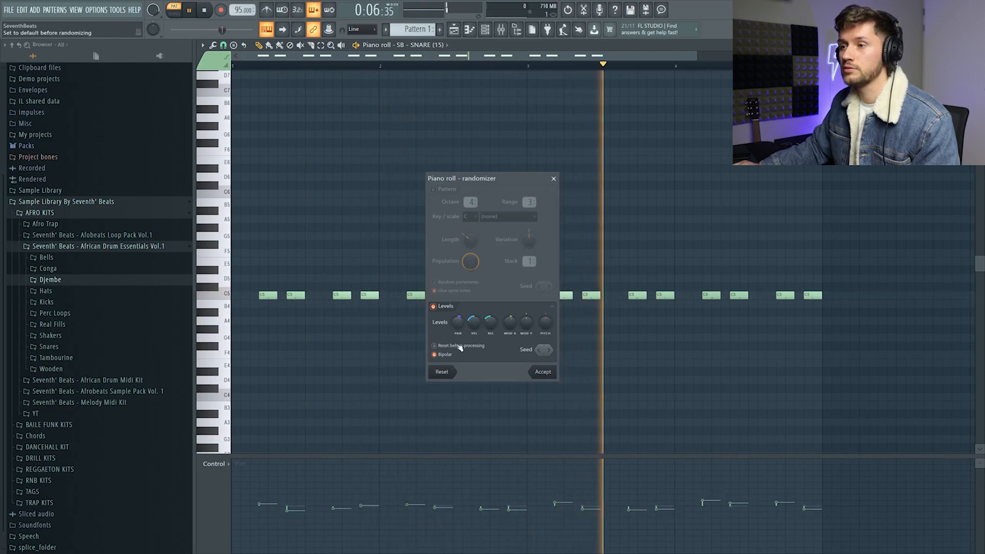
click(447, 354)
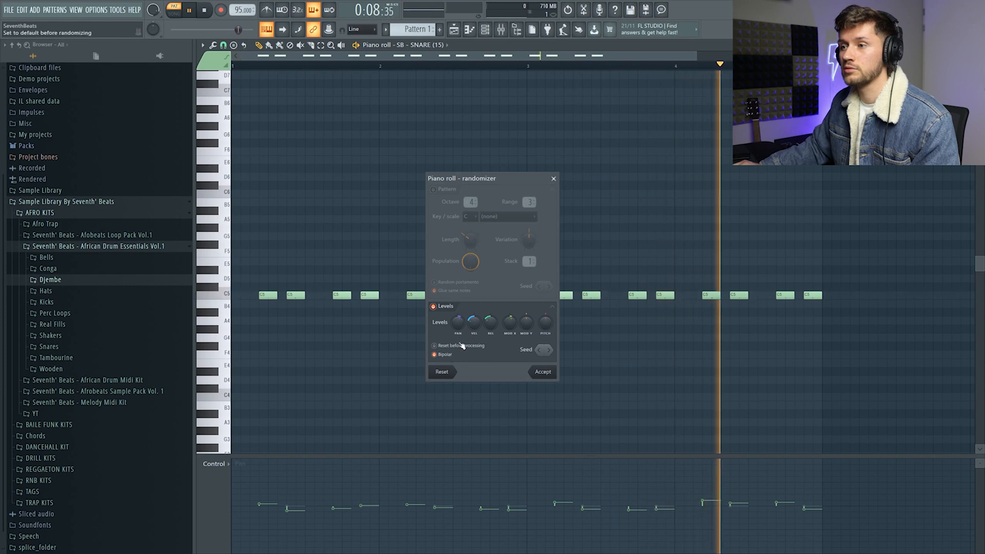
Check the velocity randomization with Bipolar off, accept the randomizer settings and bring up the channel rack.
drag(474, 324, 473, 324)
click(448, 355)
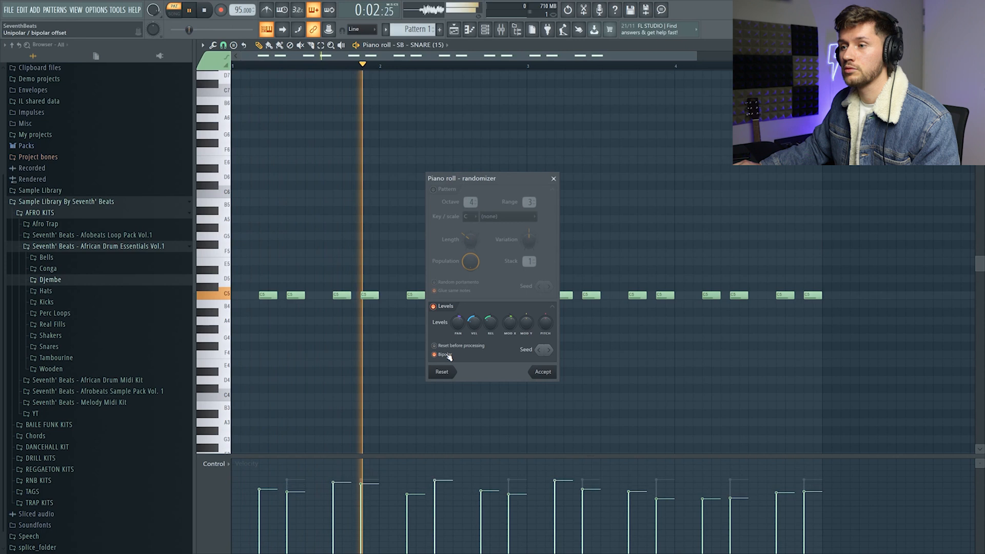
click(448, 355)
key(space)
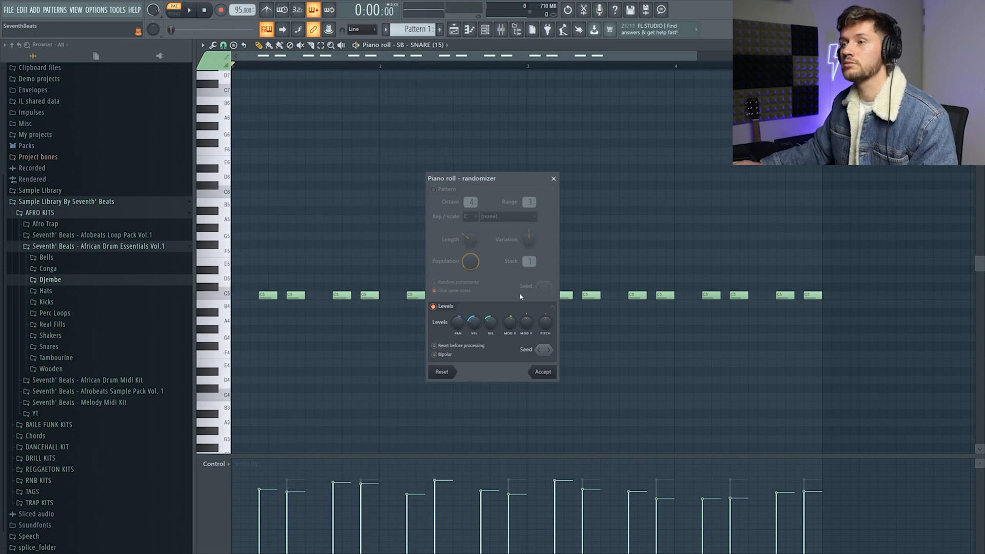
click(544, 372)
key(F6)
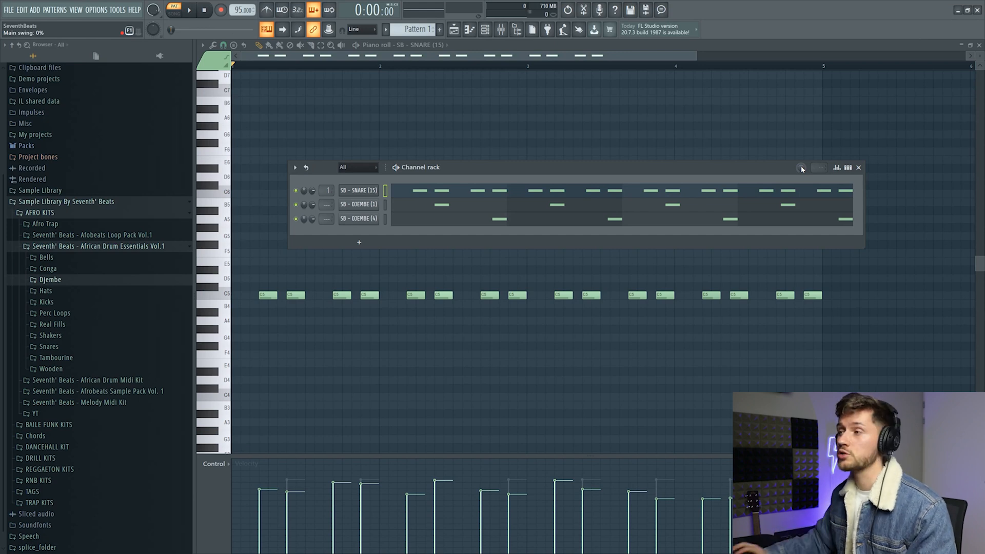
Set the channel rack's main swing to 30% and play the pattern to hear the groove.
drag(777, 171, 762, 168)
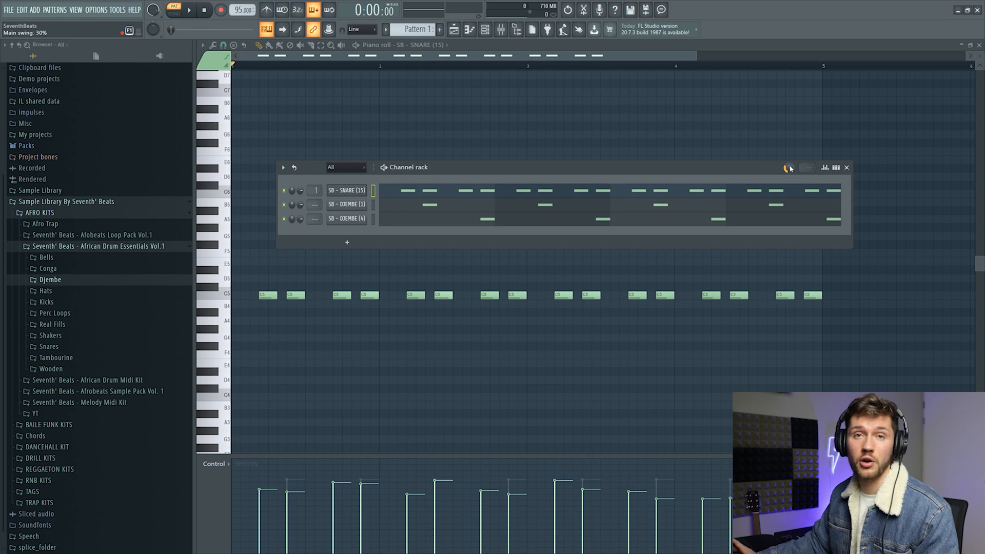
key(space)
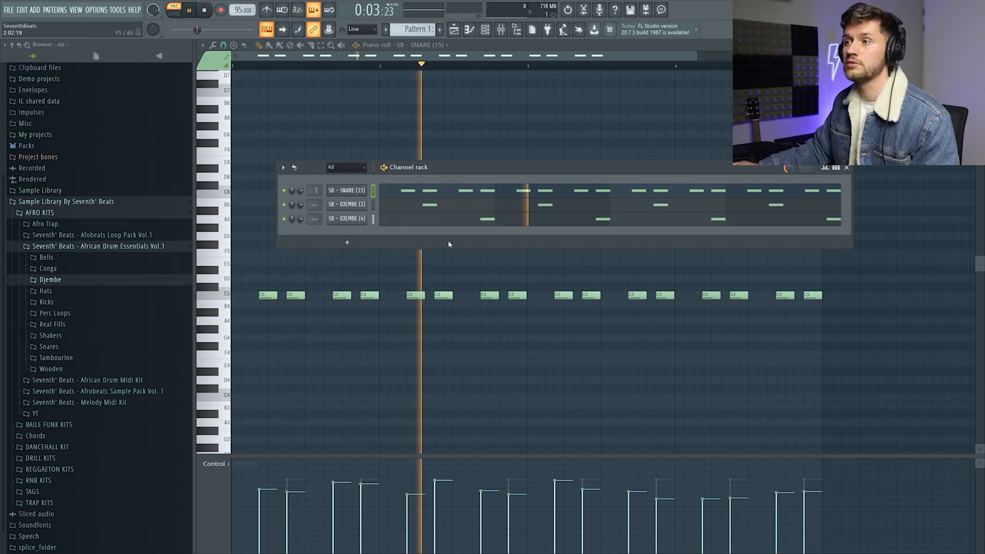
key(space)
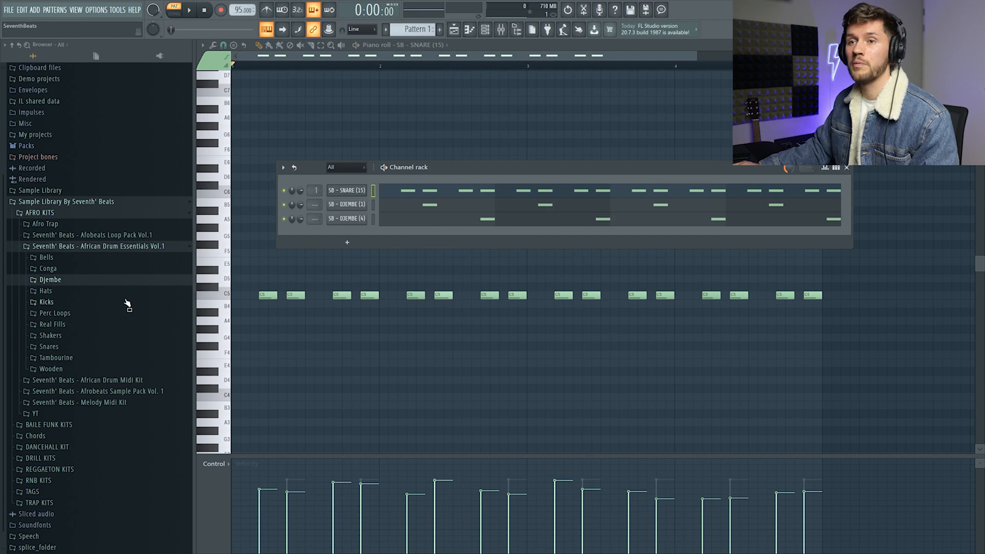
Audition the samples in the drum kit's Hats folder and add SB - HAT (11) as a new channel.
click(56, 292)
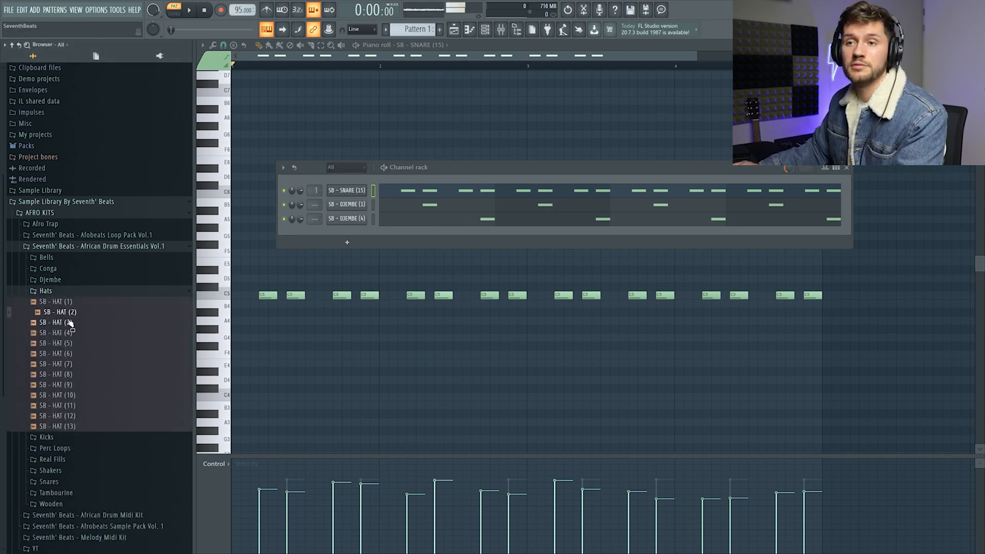
click(79, 333)
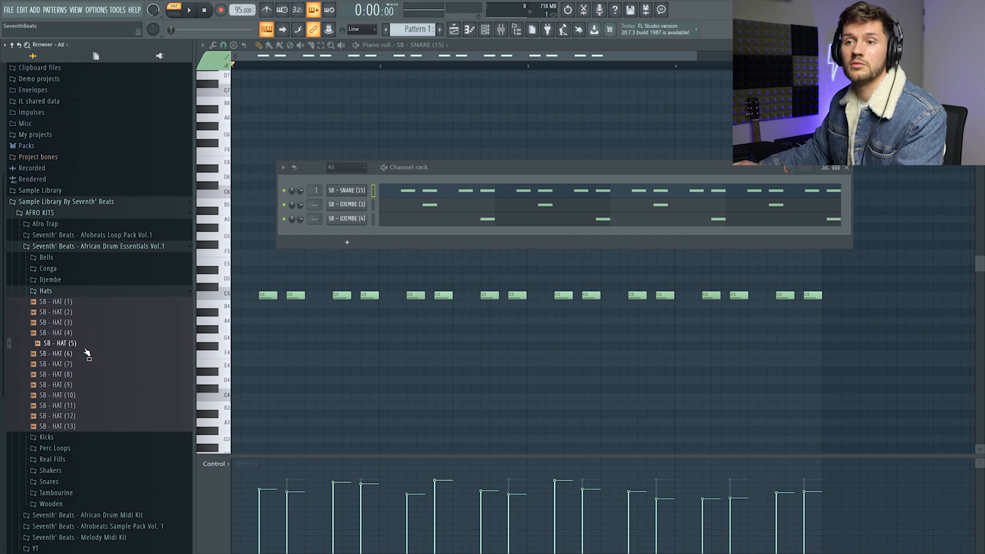
key(Down)
key(Down)
key(Down)
key(Down)
key(Down)
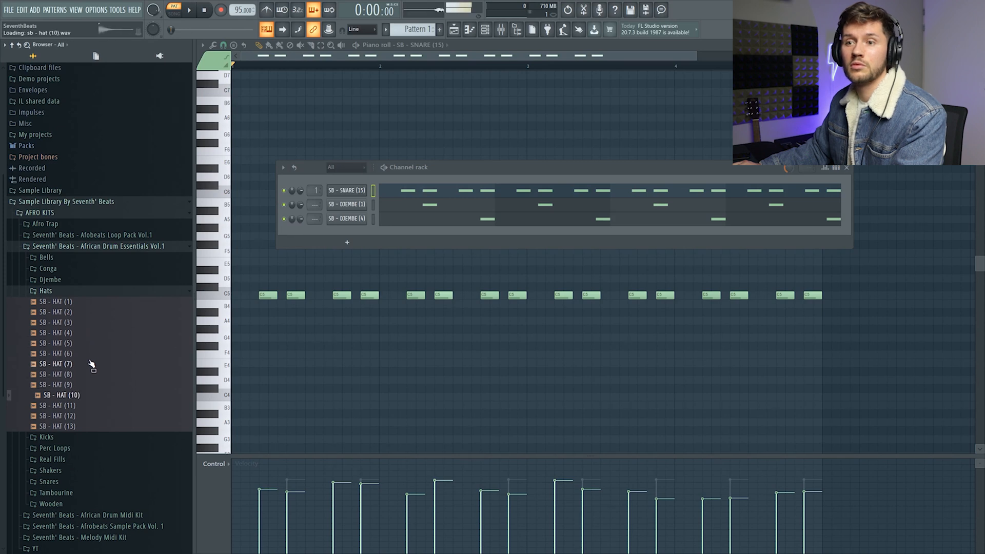
key(Down)
key(Down)
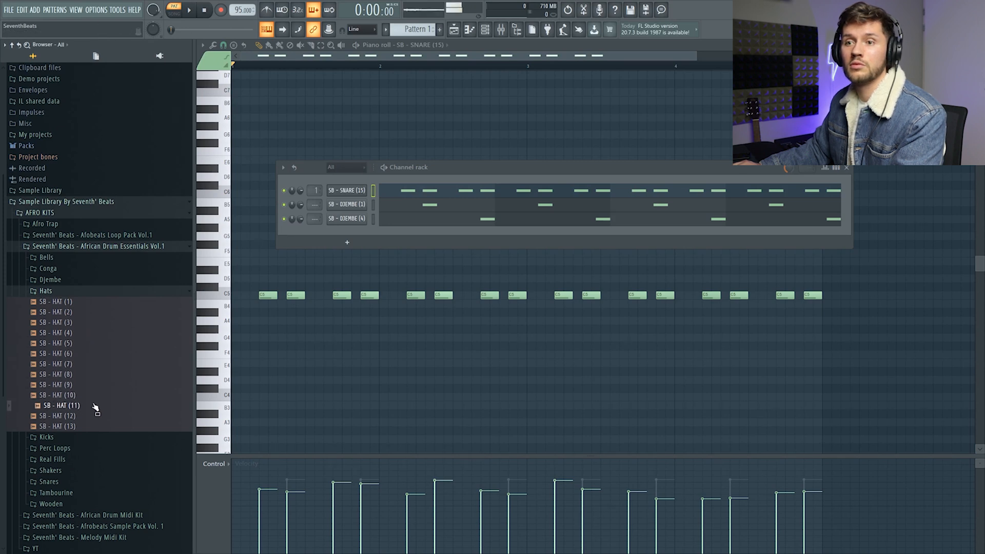
drag(73, 411, 354, 236)
Place low-velocity SB - HAT (11) notes on the last snare hits of bars 2 and 4, and play the pattern.
click(439, 236)
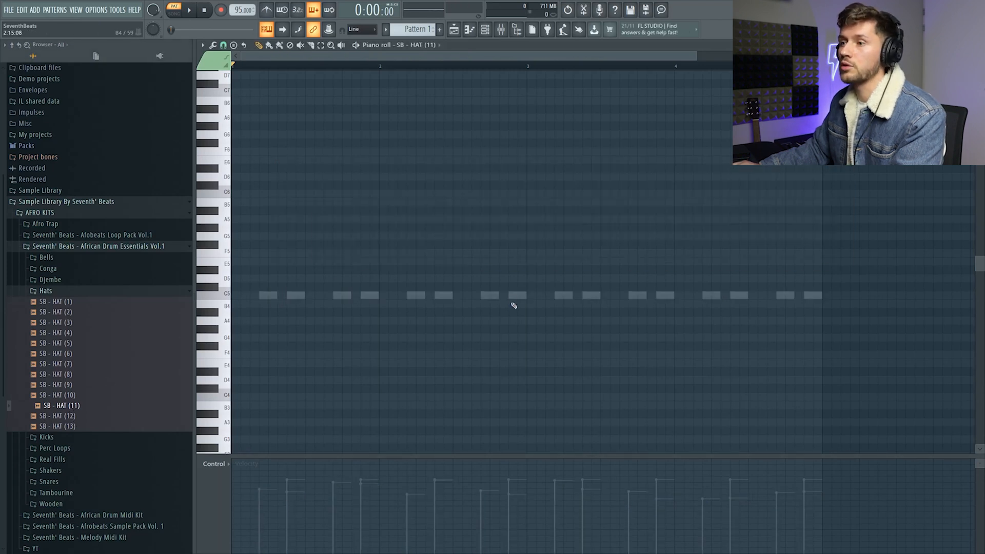
click(803, 298)
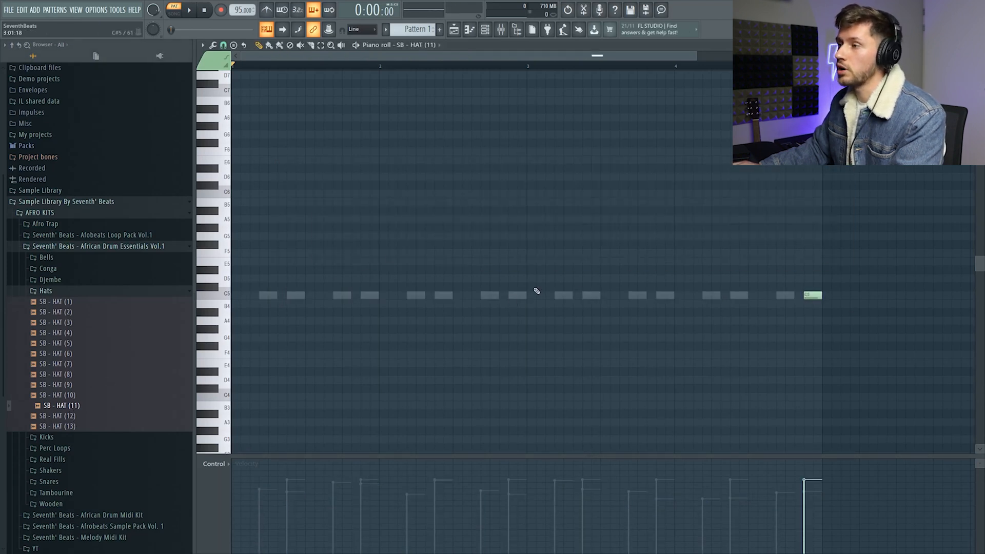
click(511, 296)
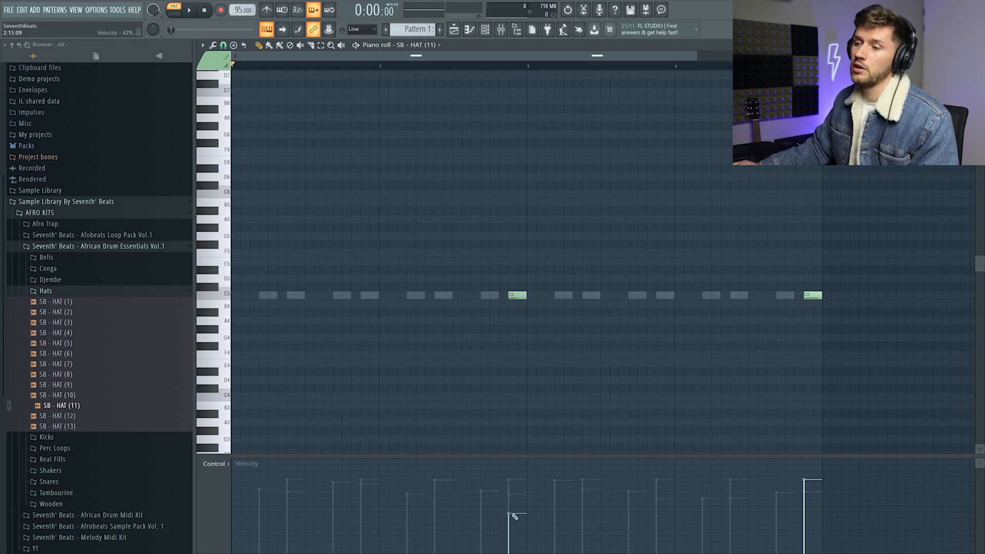
click(810, 528)
key(space)
key(space)
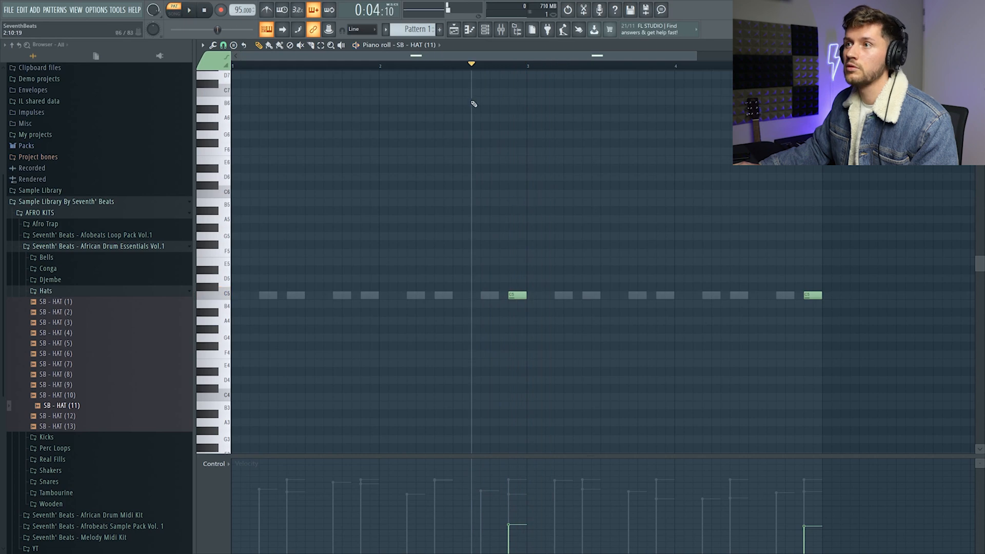
Lower the velocity of both hat notes further and replay from the second half of bar 2.
click(484, 29)
key(space)
key(space)
click(518, 540)
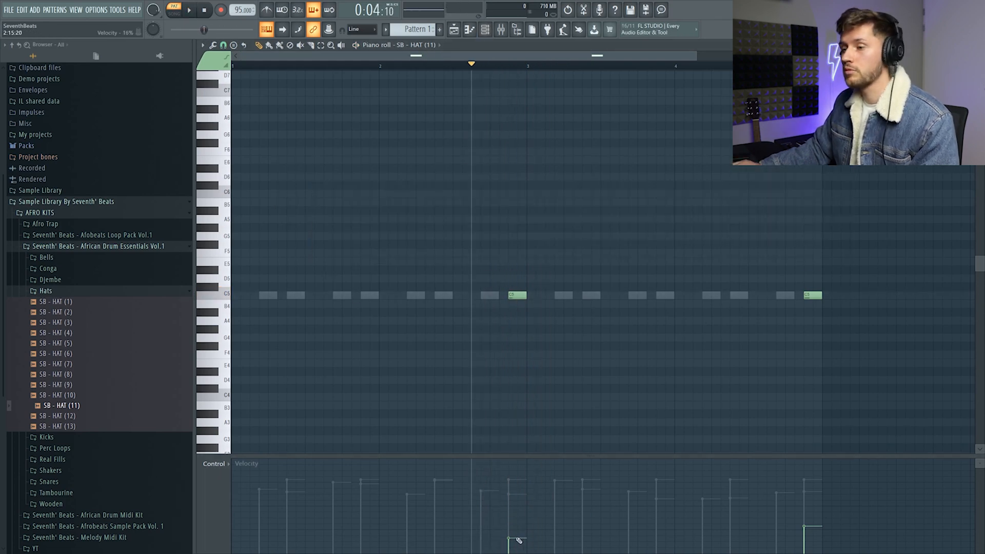
key(space)
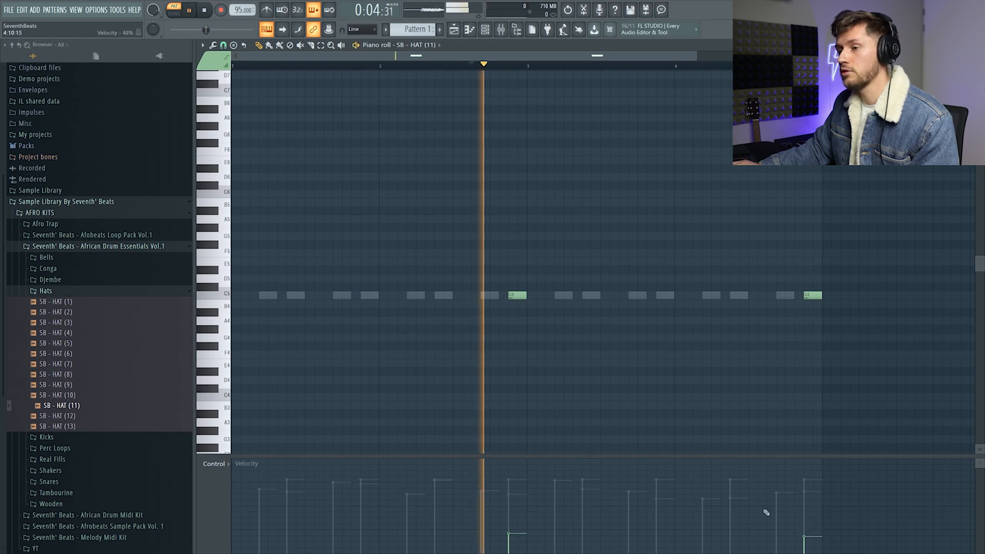
Bring up the channel rack, stop playback, and swap the open Hats folder for the Kicks folder.
key(F6)
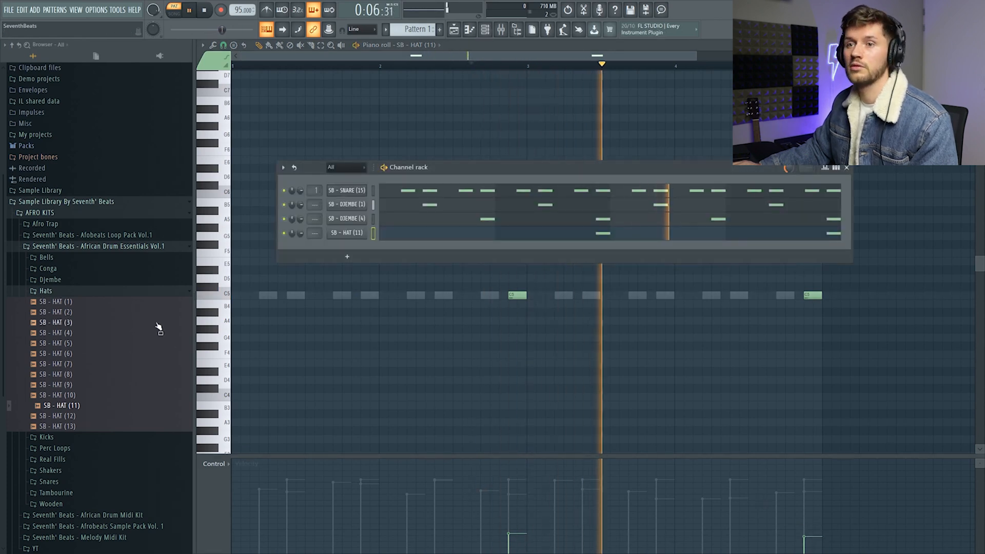
click(67, 292)
key(space)
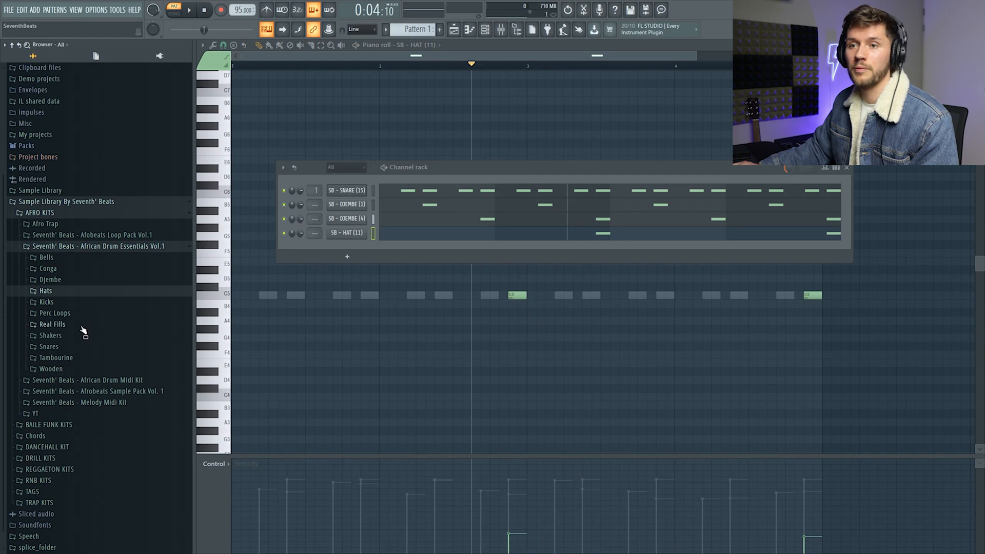
click(66, 303)
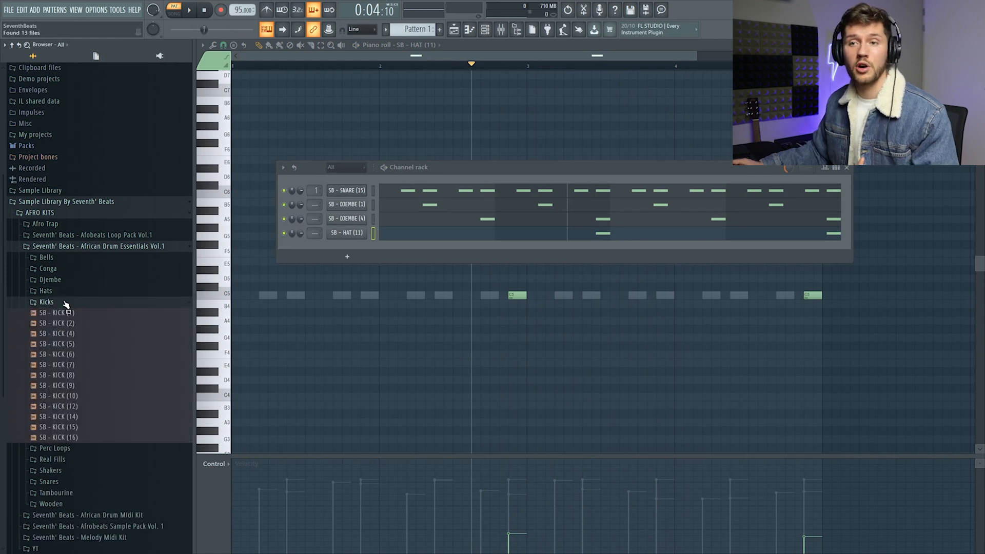
Audition the kick samples and add SB - KICK (12) as a new channel.
drag(74, 324, 122, 326)
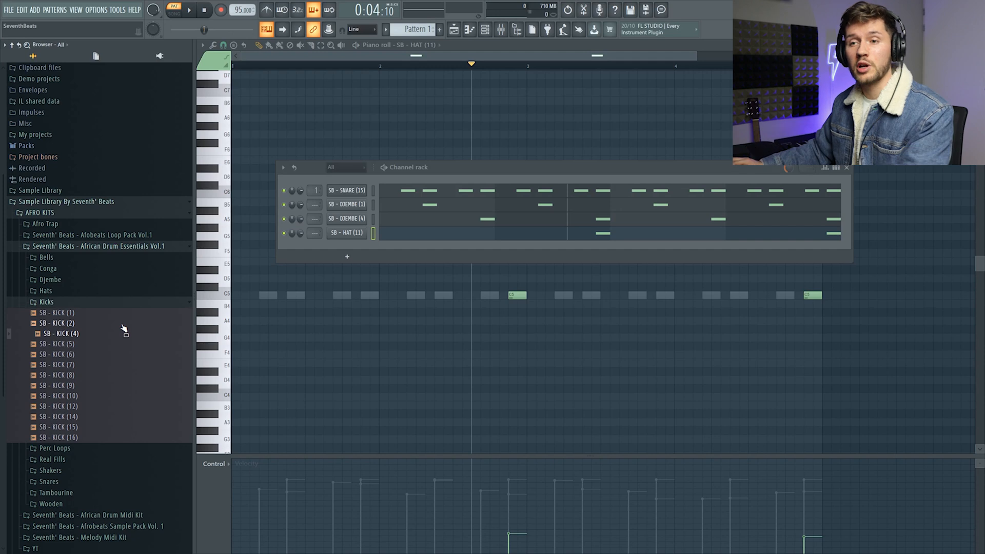
key(Down)
key(Down)
key(Down)
key(Down)
key(Down)
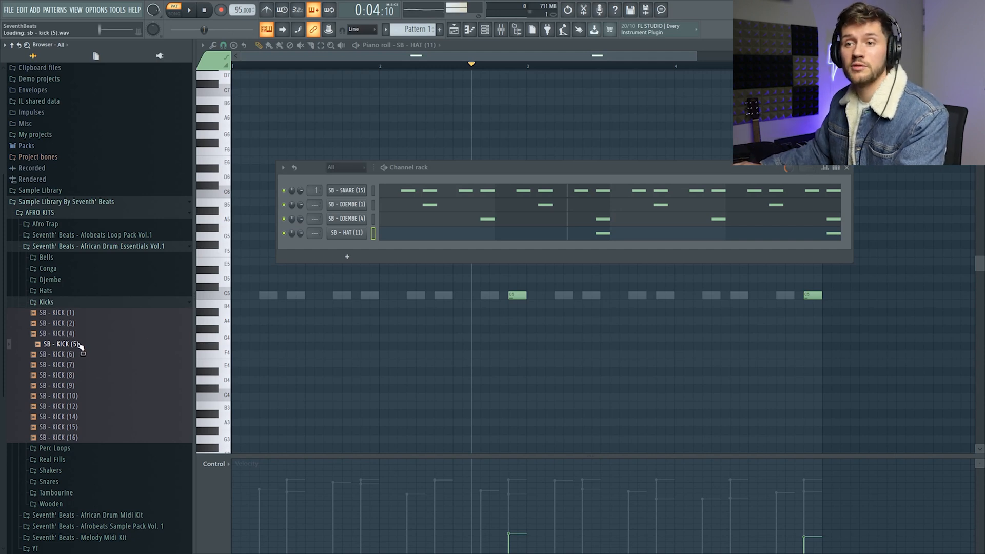
key(Down)
key(Down)
key(Down)
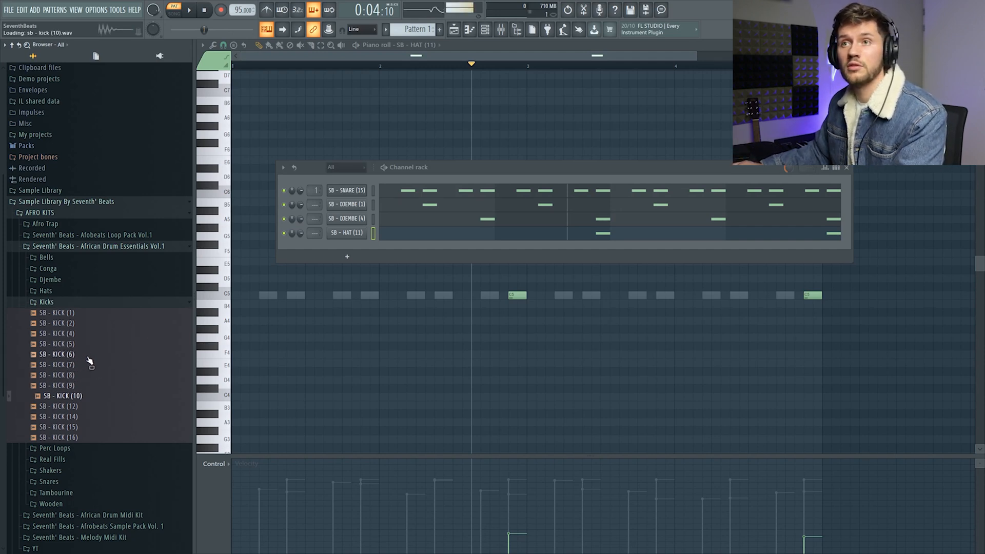
drag(77, 407, 353, 249)
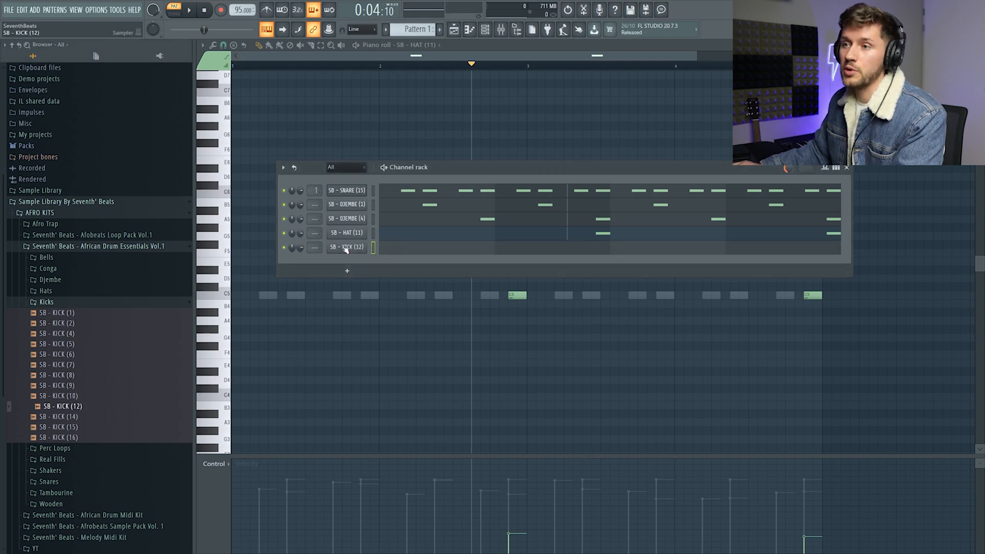
Turn on Normalize in the sampler settings of SB - KICK (12) and return to the channel rack.
click(347, 247)
click(395, 207)
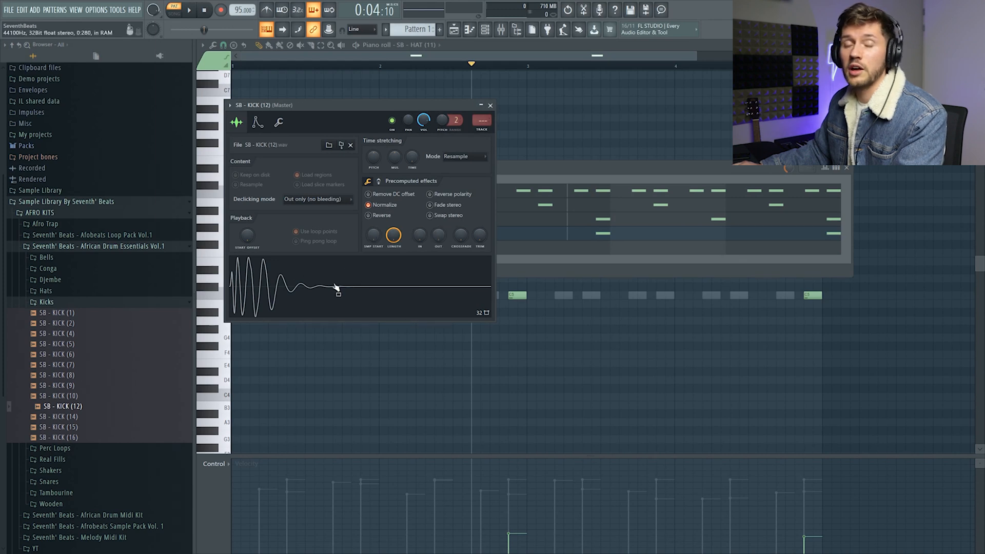
click(530, 173)
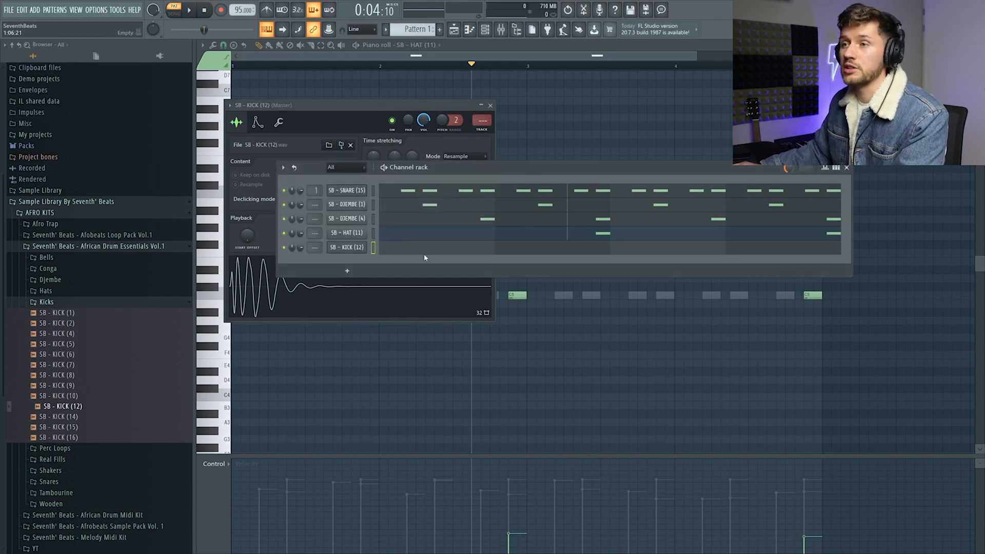
Place an SB - KICK (12) note on the first beat of each of the four bars.
click(443, 250)
click(240, 298)
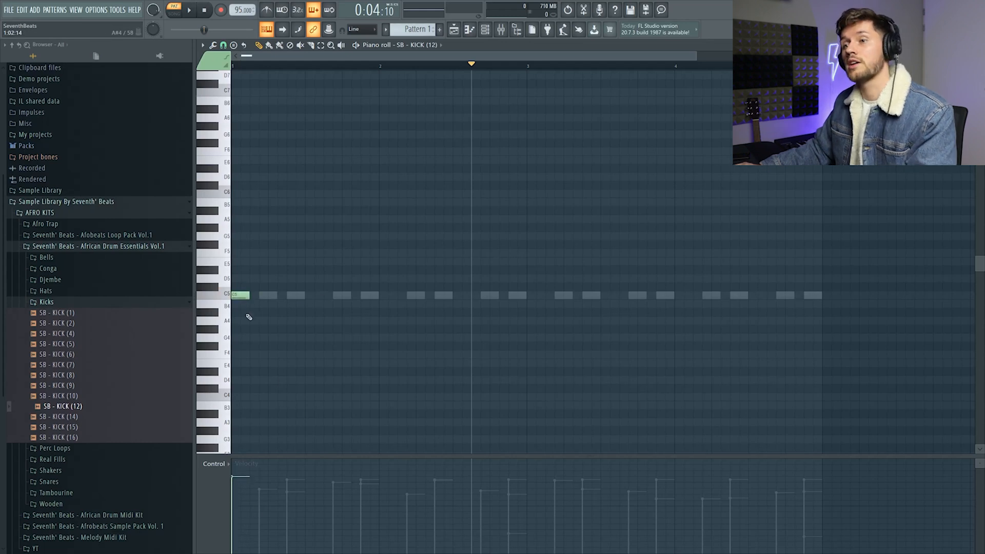
click(245, 297)
click(388, 296)
click(528, 297)
click(680, 298)
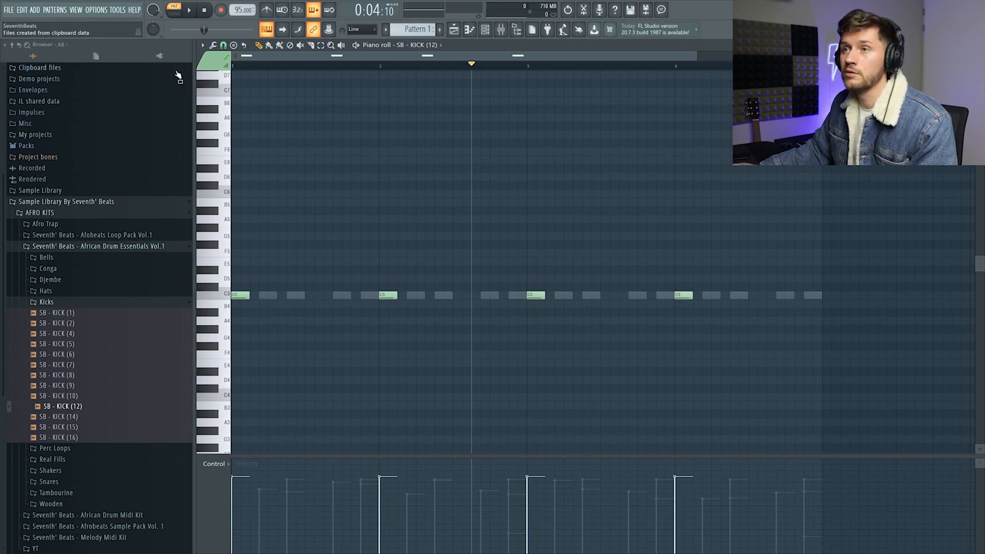
Play the pattern from the start to hear the kick with the other drums.
click(204, 11)
key(space)
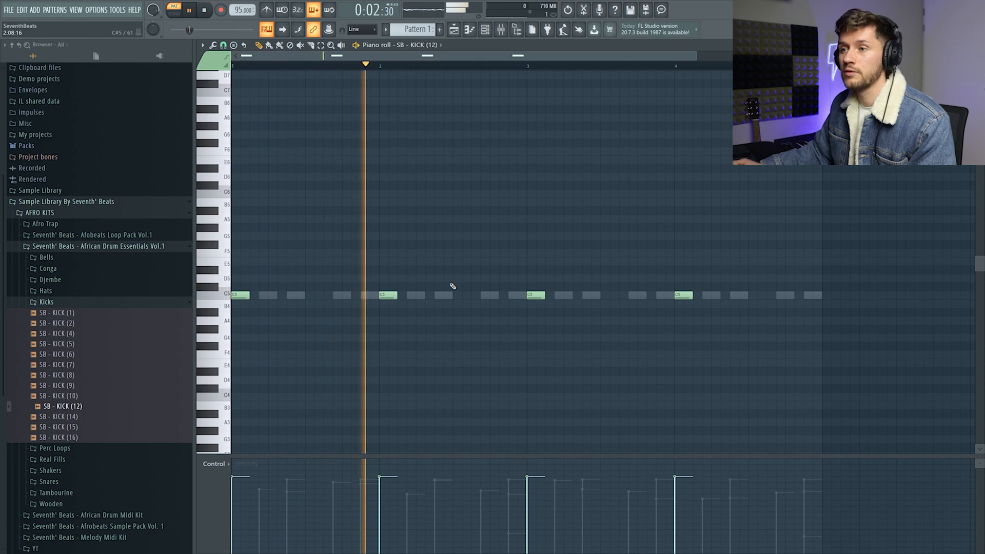
click(579, 283)
right_click(579, 282)
key(space)
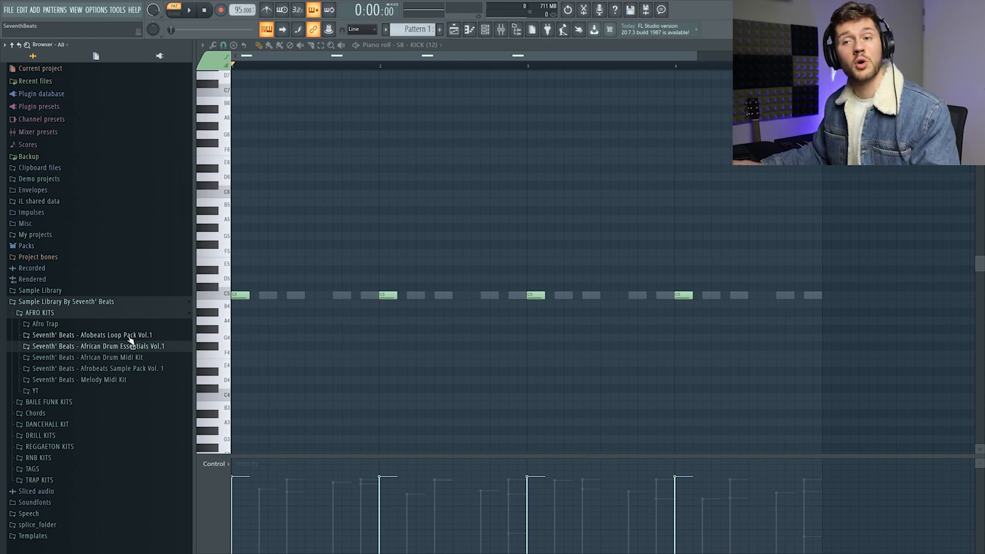
Load the SB - KICK (3) MIDI pattern from the African Drum Midi Kit into the kick's piano roll and play it.
click(129, 358)
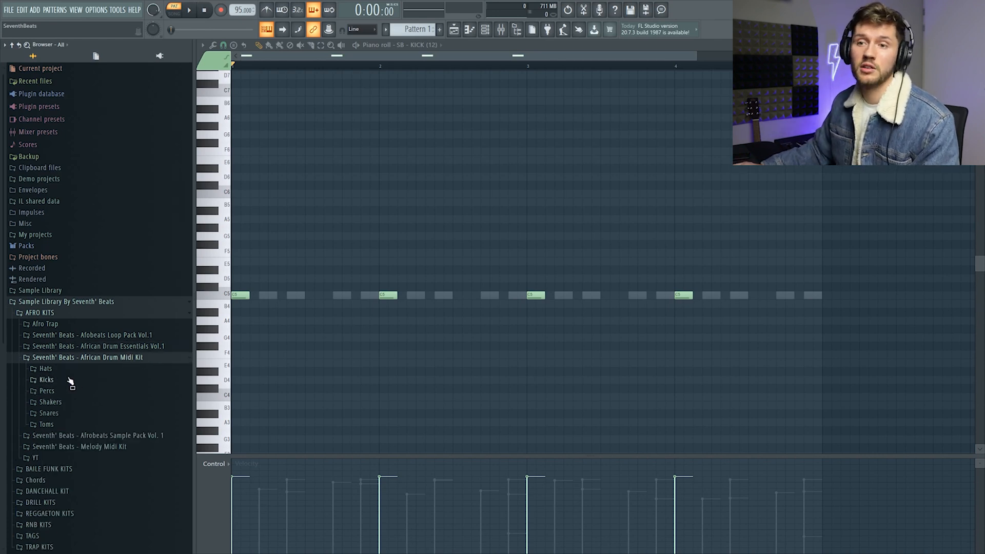
click(69, 382)
drag(60, 352, 448, 262)
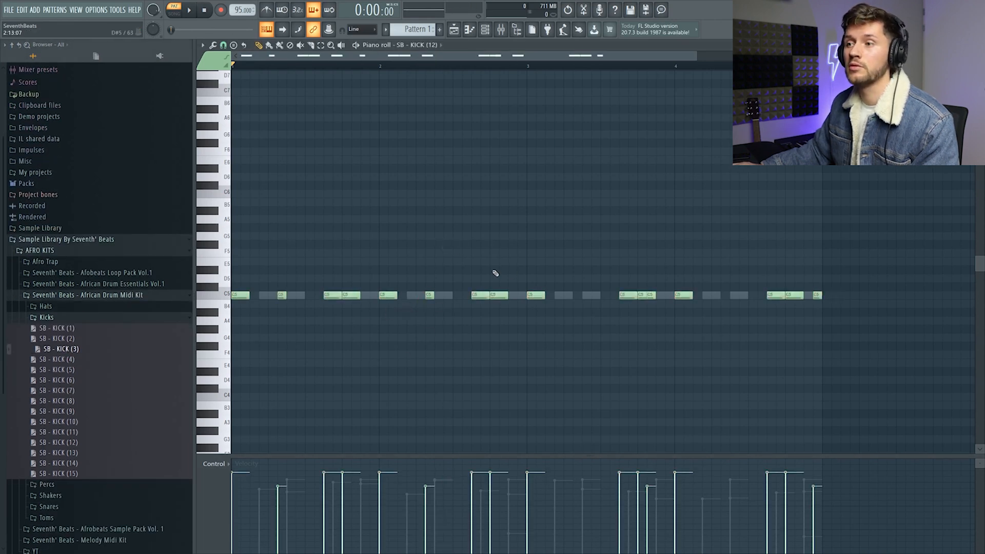
key(space)
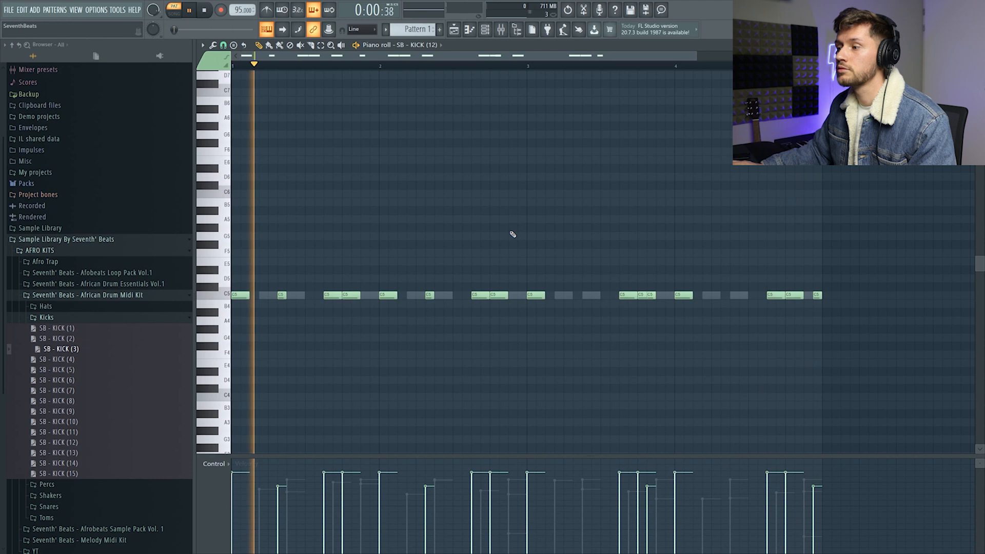
key(space)
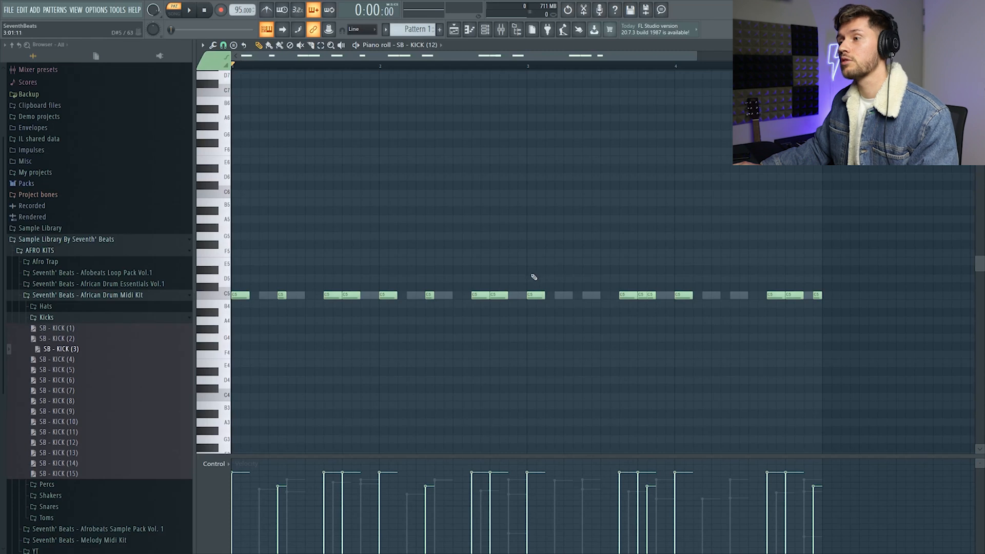
Delete the kick notes in bars 3 and 4, duplicate the first two bars in their place, and play the pattern.
drag(533, 282, 826, 314)
key(Delete)
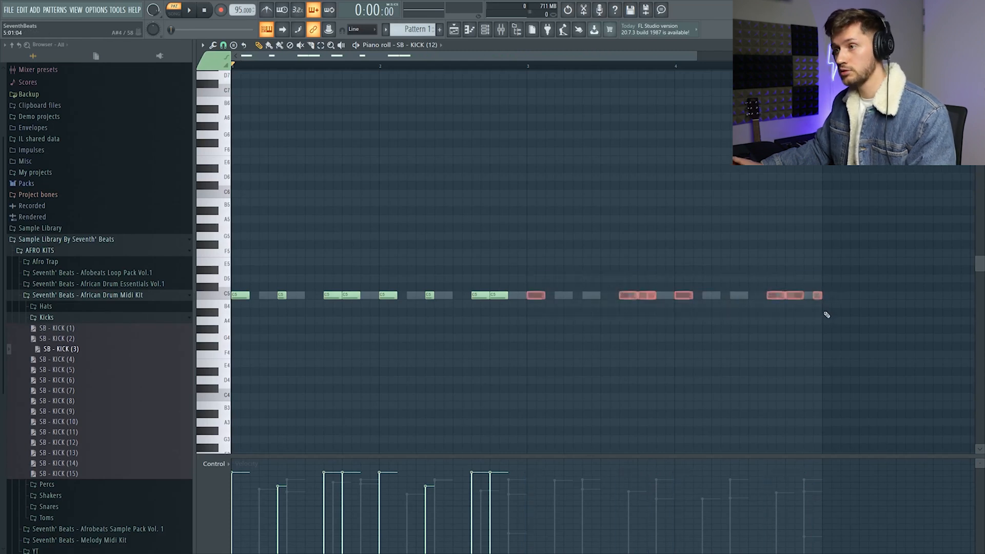
key(ctrl+a)
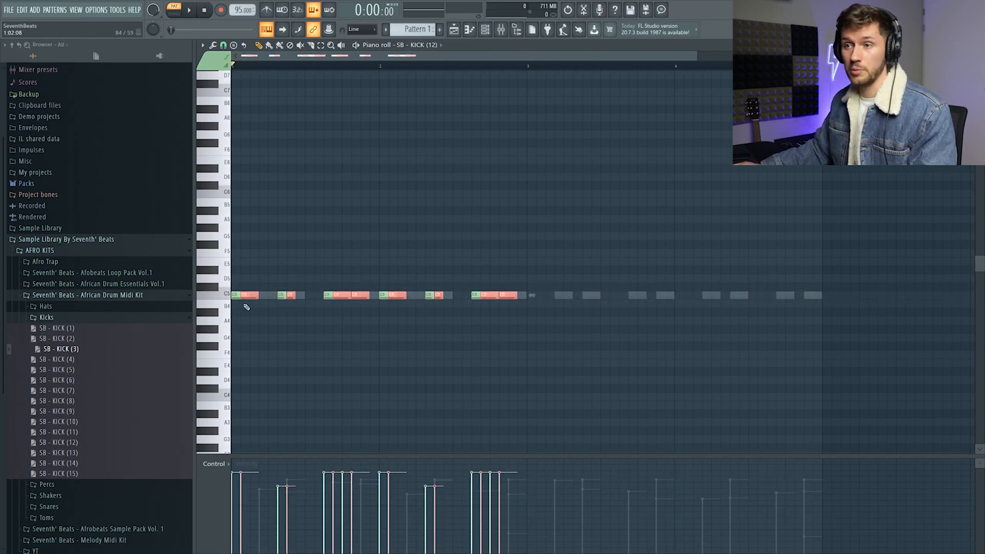
key(ctrl+b)
key(space)
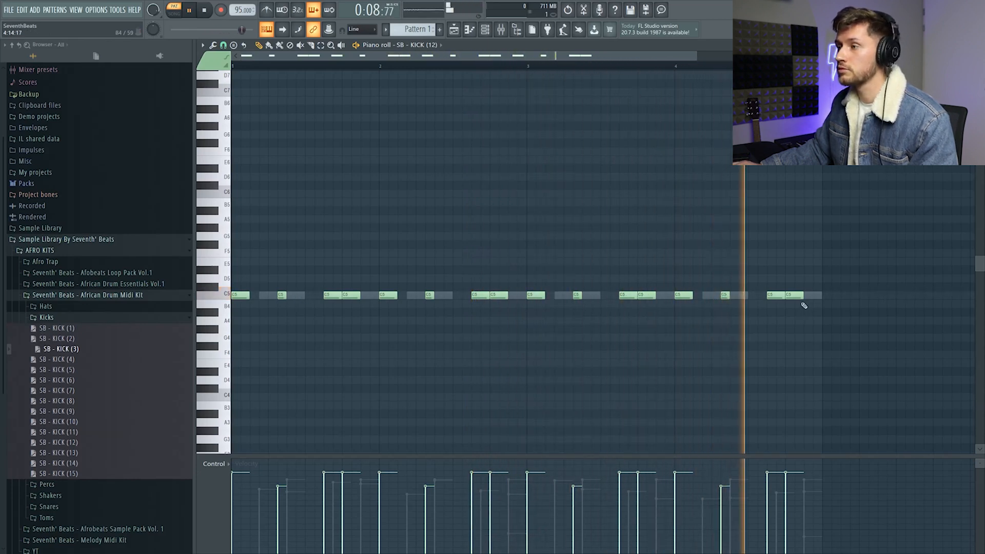
Add a closing kick note on the last snare hit of bar 4, removing any misplaced extra notes.
click(815, 295)
key(space)
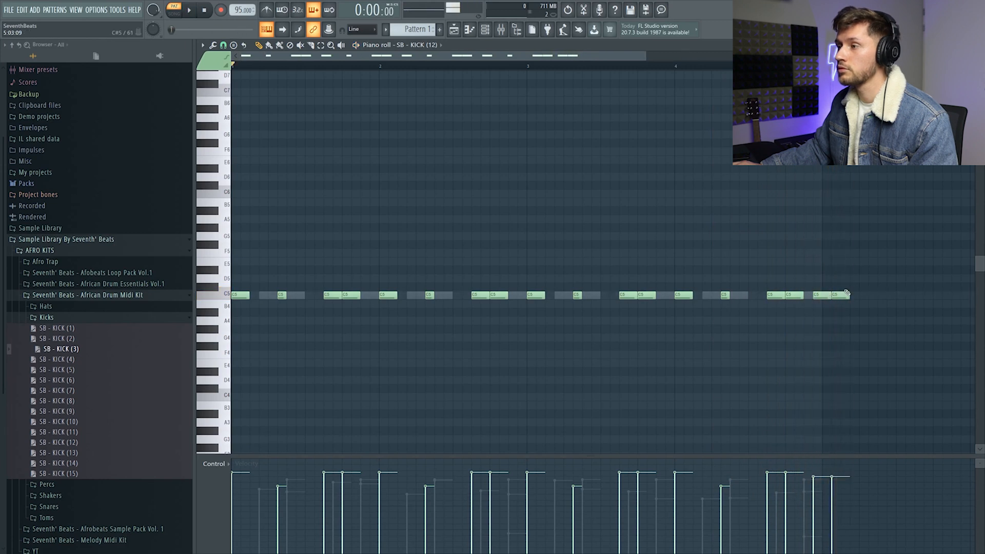
right_click(825, 295)
click(806, 295)
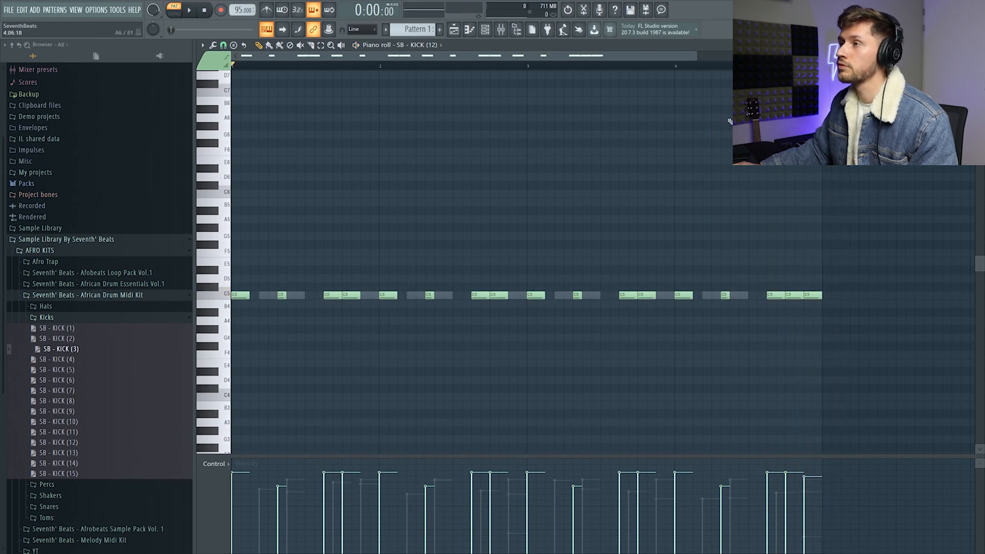
Play the pattern from the start to hear the completed kick part with the other drum channels.
click(670, 68)
key(space)
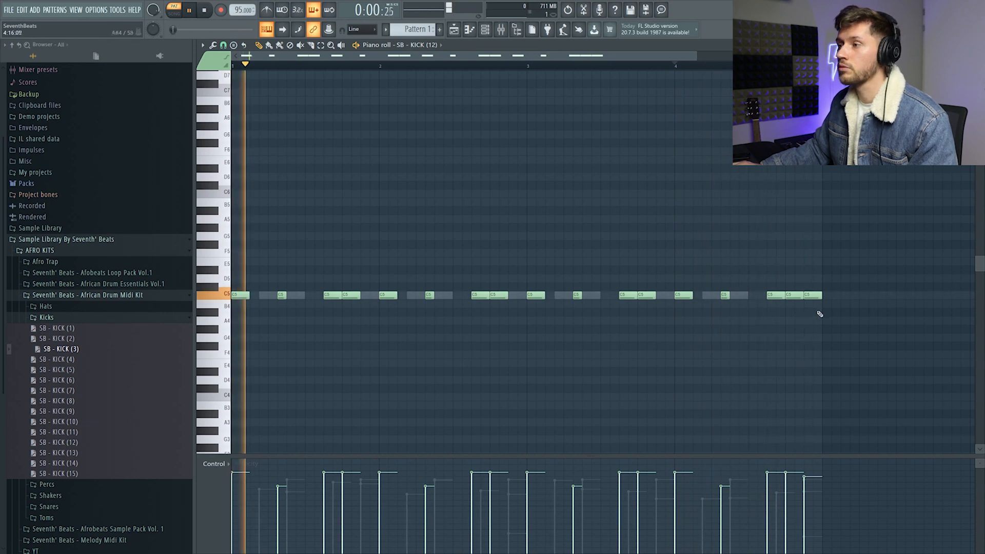
key(F6)
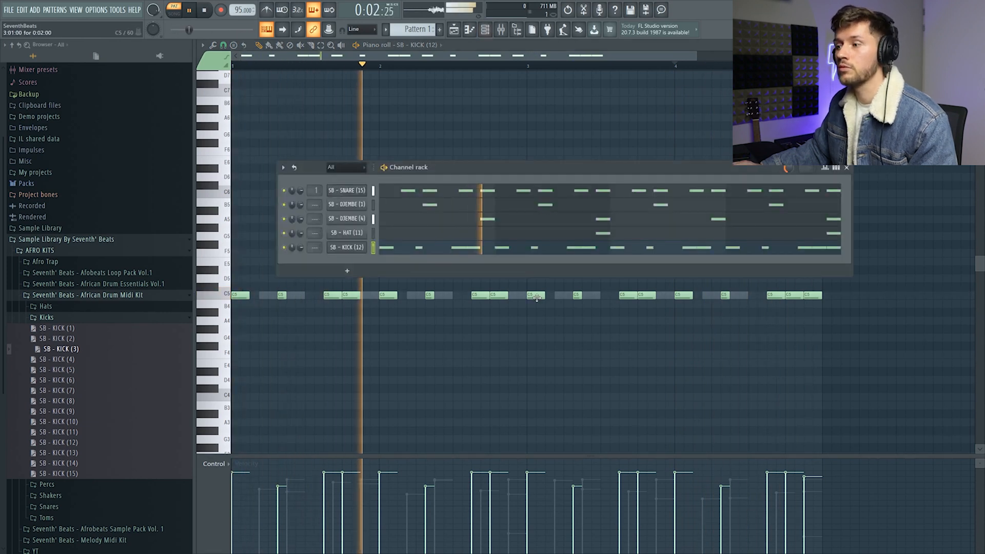
key(F6)
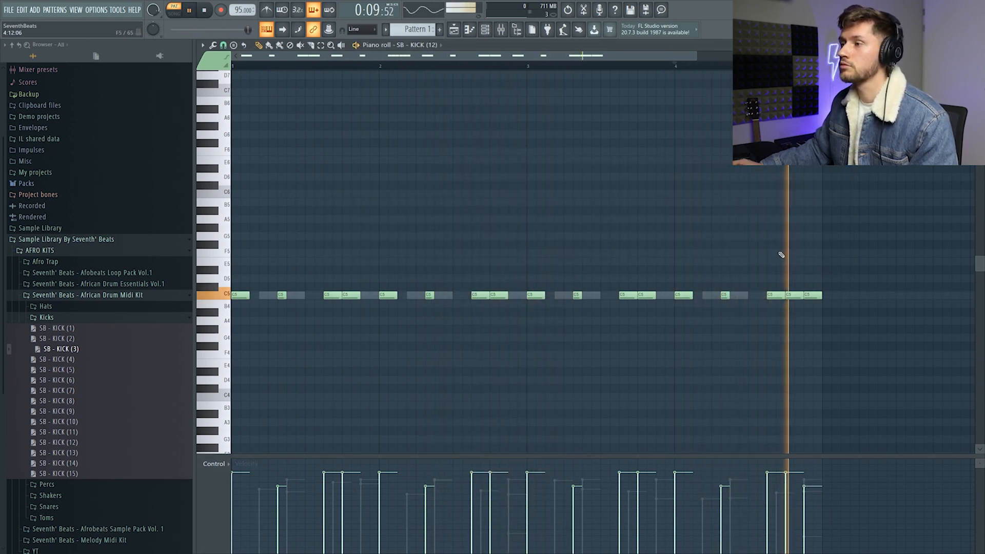
key(space)
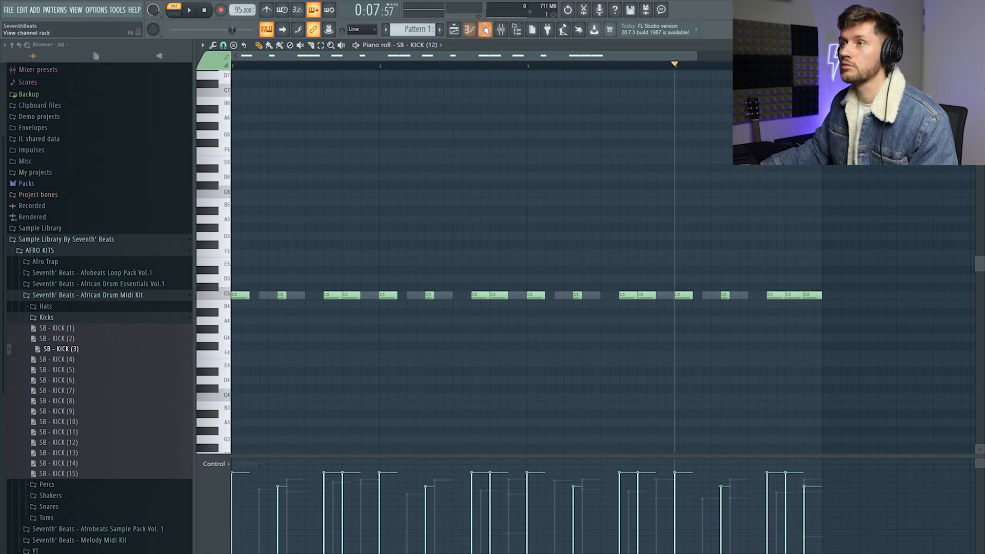
Place the Pattern 1 clip at bar 1 of Track 3 in the playlist.
click(469, 30)
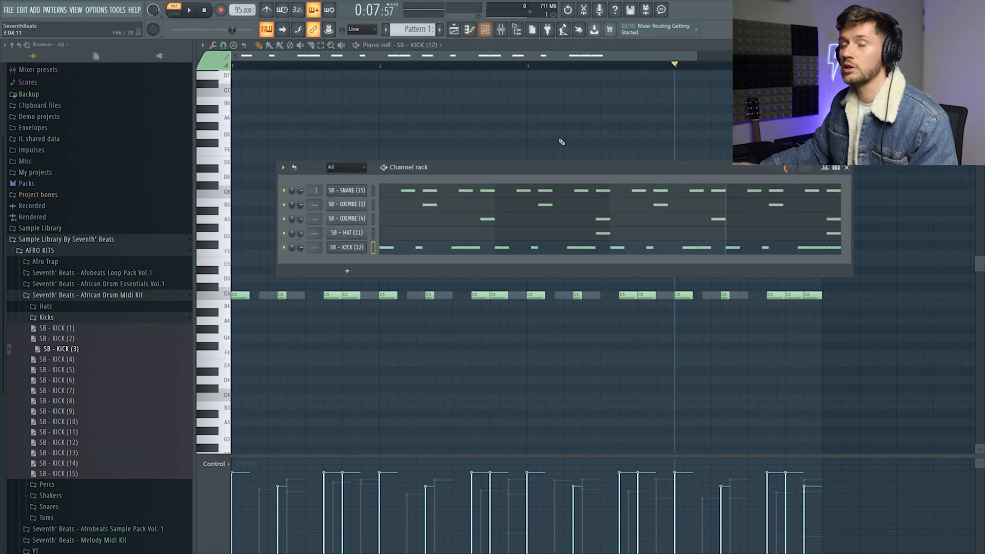
click(453, 29)
drag(456, 133, 359, 132)
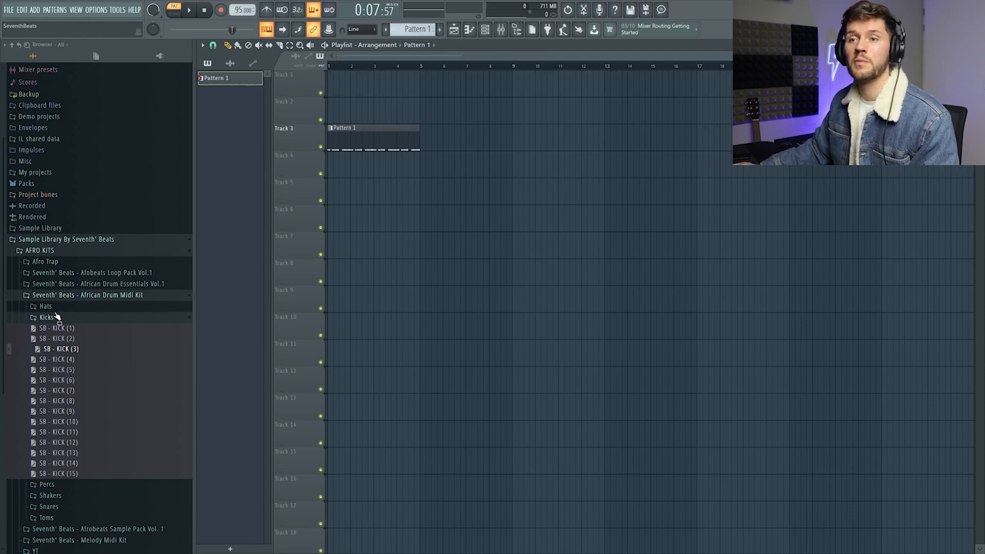
Audition SB - SHAKER LOOP (12) from the Afrobeats Sample Pack Vol. 1 shaker loops and place it at bar 1 of Track 6.
click(64, 296)
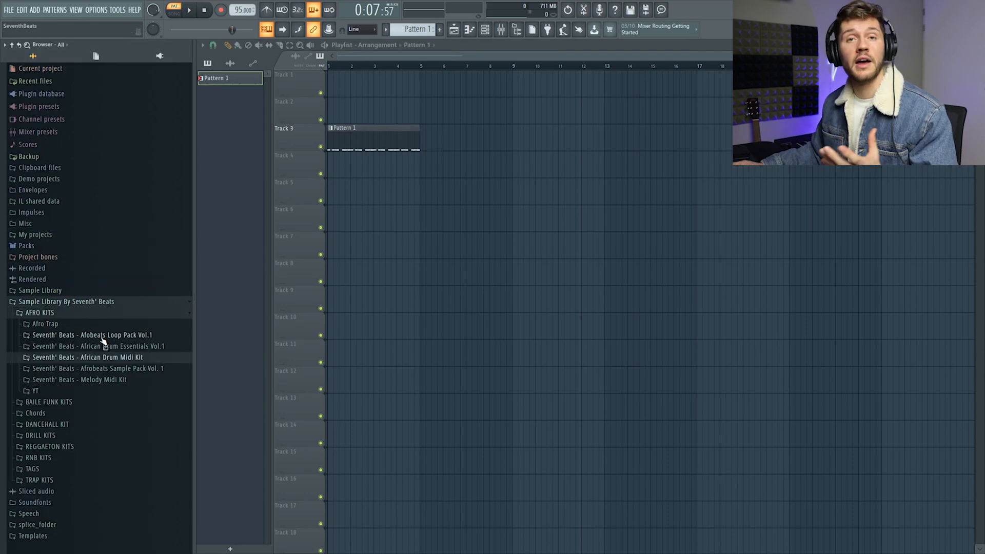
click(120, 368)
click(81, 360)
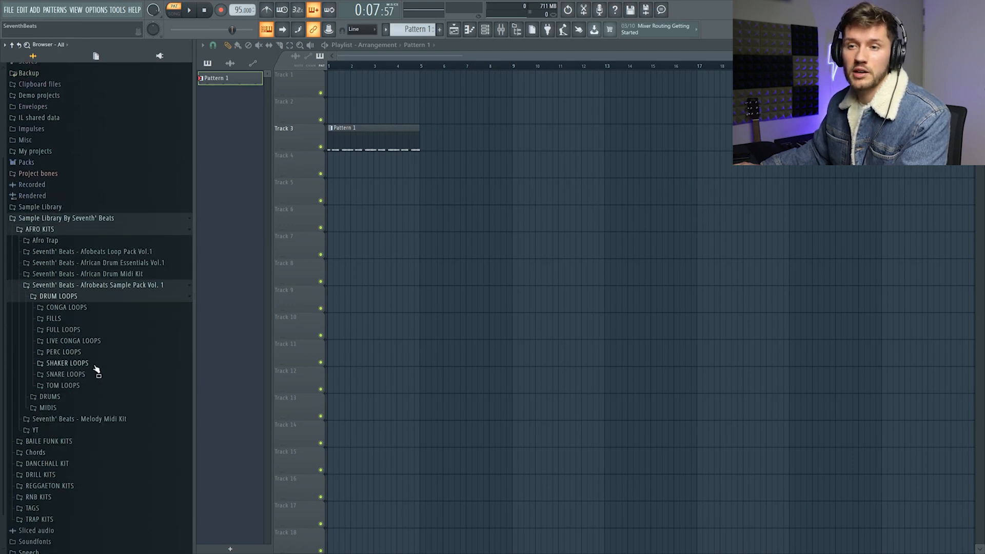
click(72, 363)
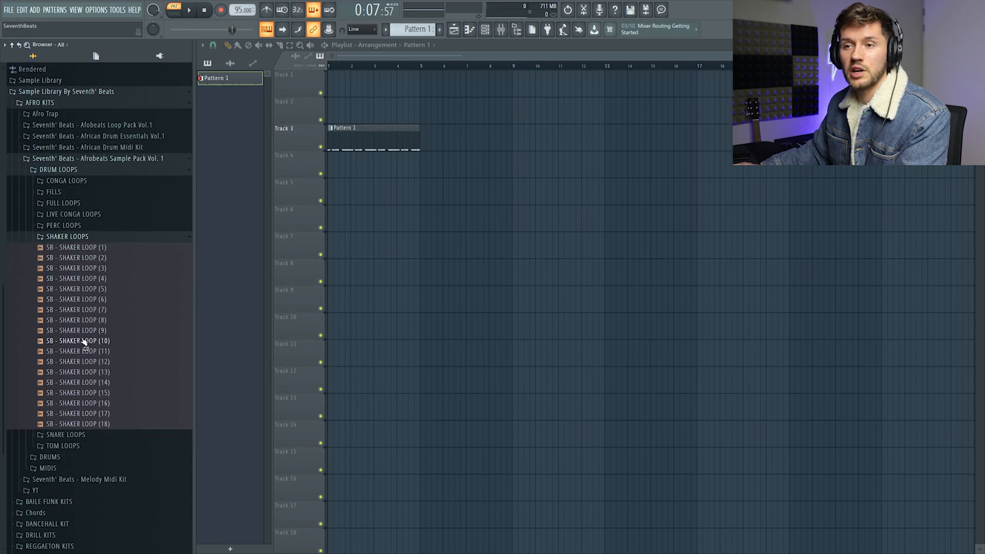
click(91, 364)
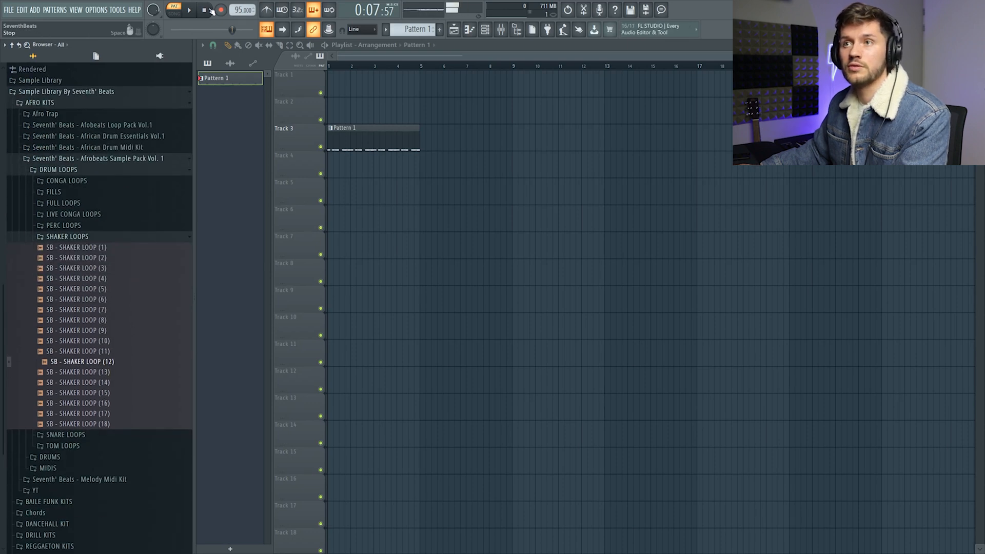
drag(109, 362, 331, 218)
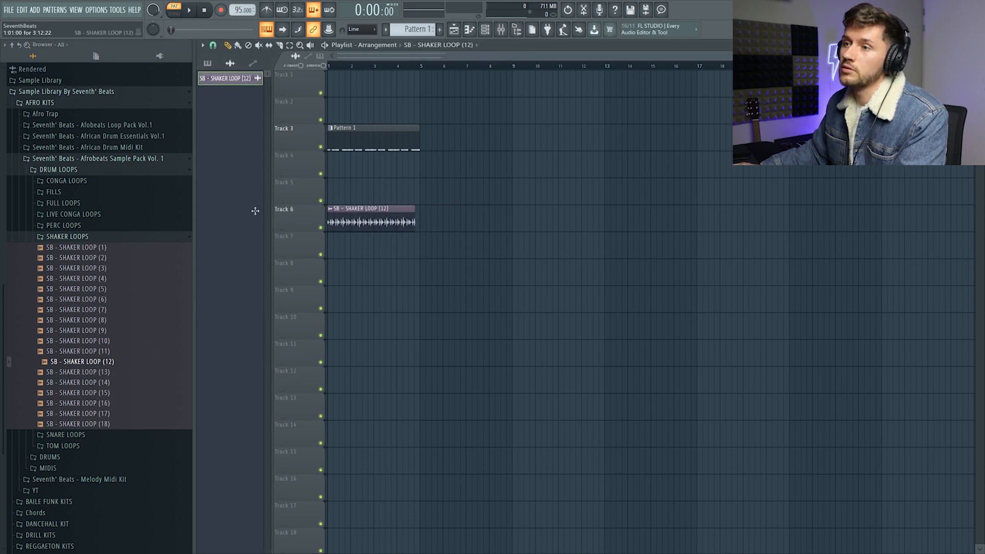
Stretch the shaker loop to four bars in e3 generic mode and lower its channel volume to 27%.
double_click(383, 219)
drag(401, 115, 646, 158)
drag(667, 219, 668, 195)
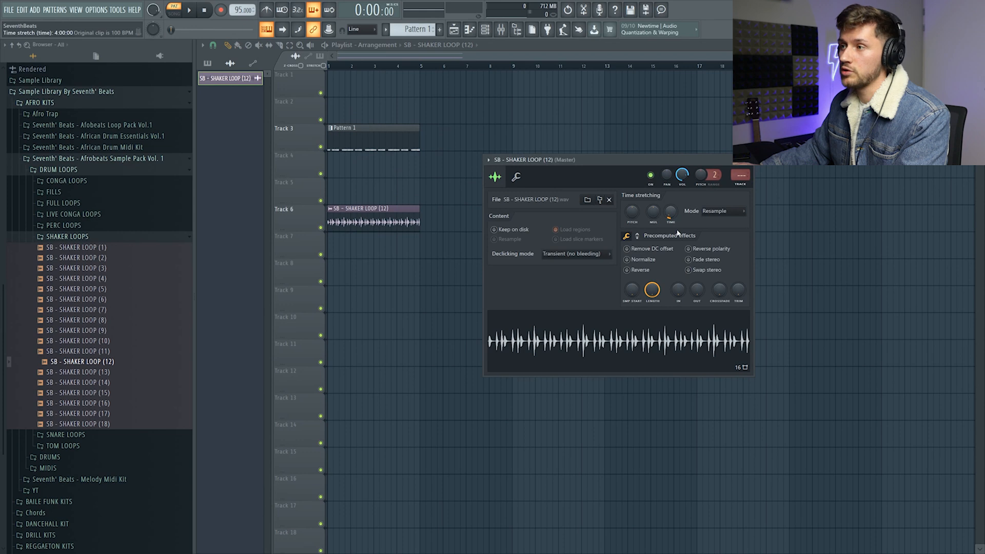
click(715, 213)
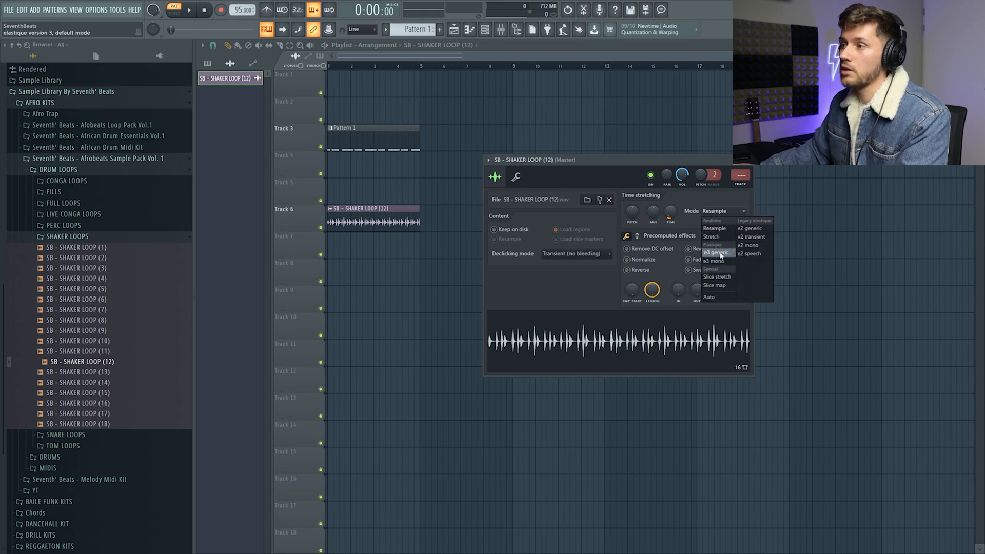
click(716, 253)
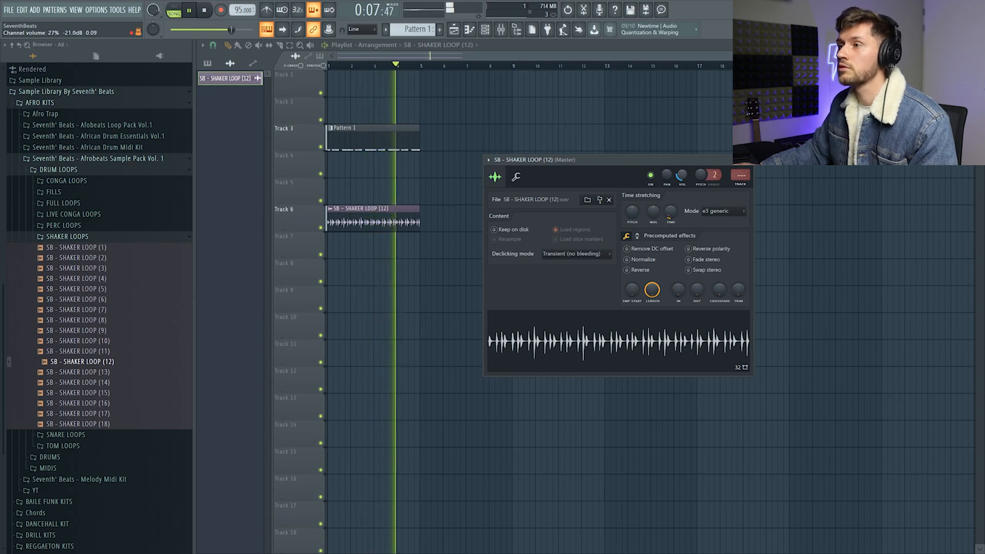
key(Escape)
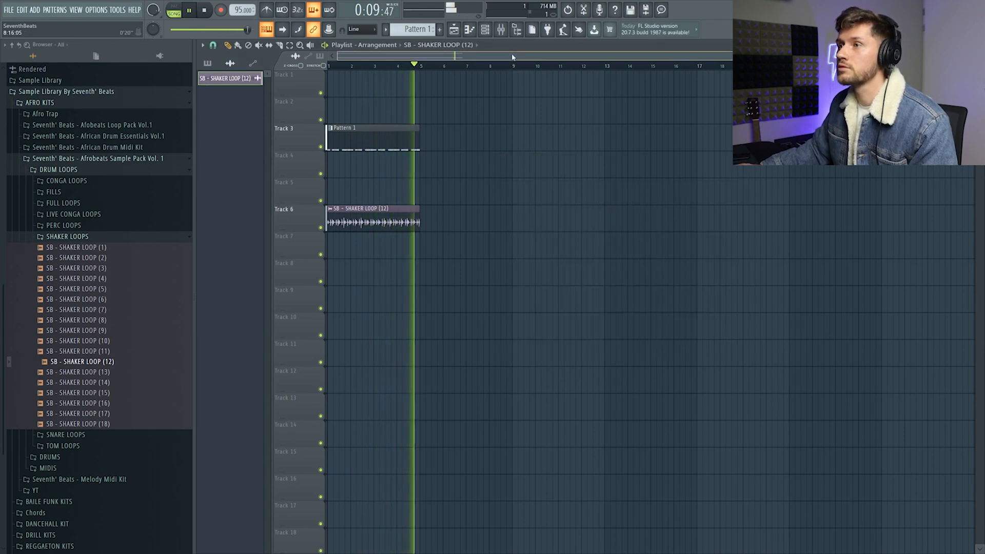
Filter the channel rack to Unsorted channels and move it clear of the playlist clips.
key(F6)
click(347, 168)
click(340, 199)
drag(448, 168, 537, 254)
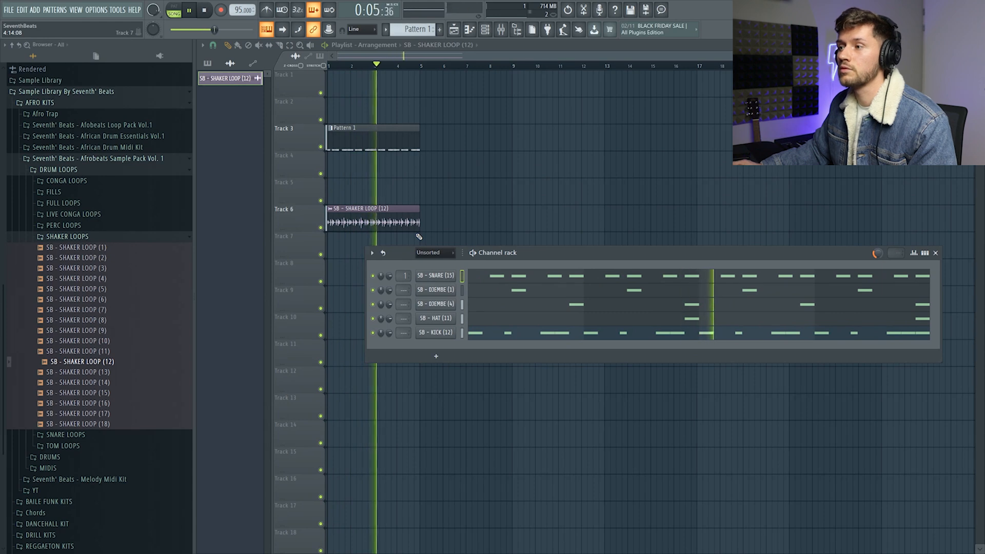
Audition SB - WOOD (5) from the African Drum Essentials Vol.1 Wooden folder and add it as a new channel below the kick.
click(116, 237)
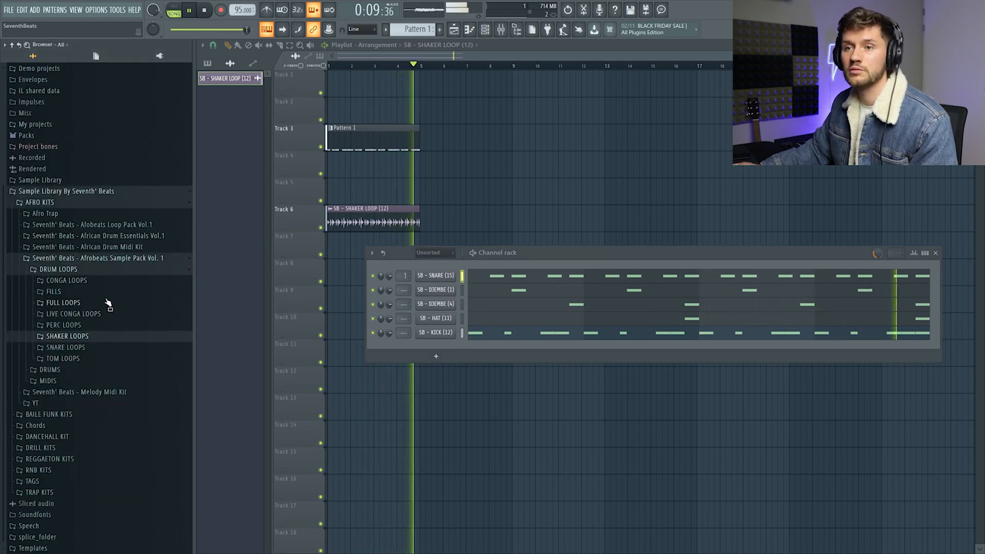
click(111, 260)
key(space)
click(122, 346)
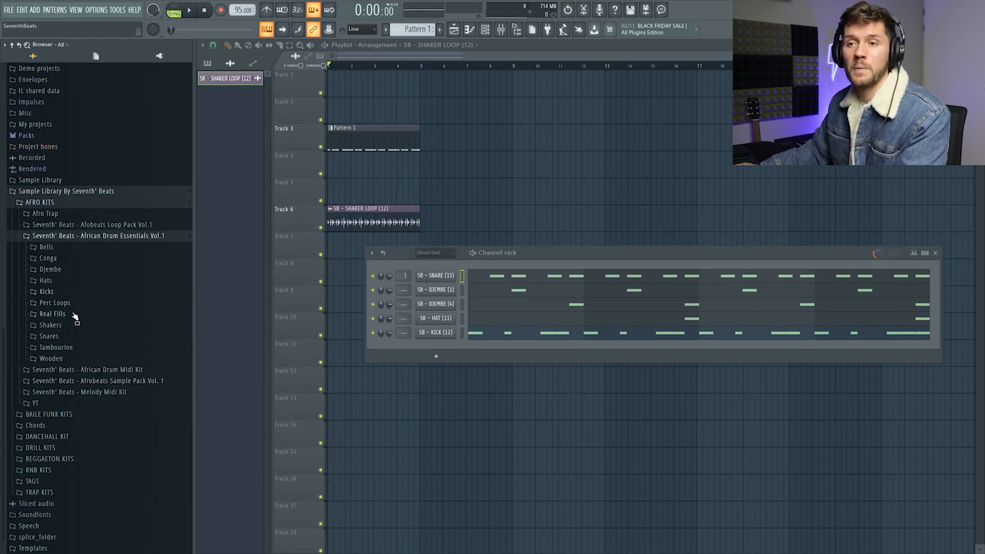
click(71, 358)
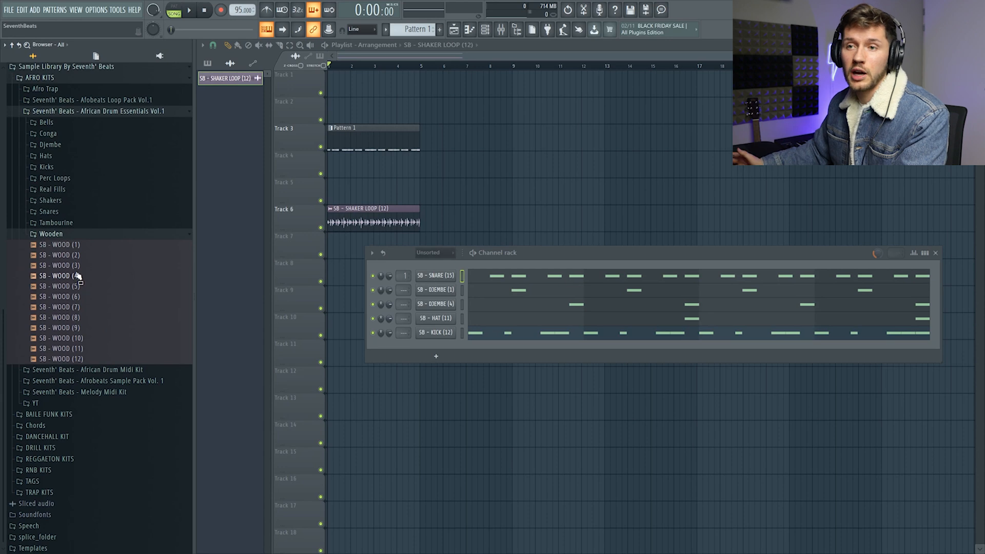
click(72, 285)
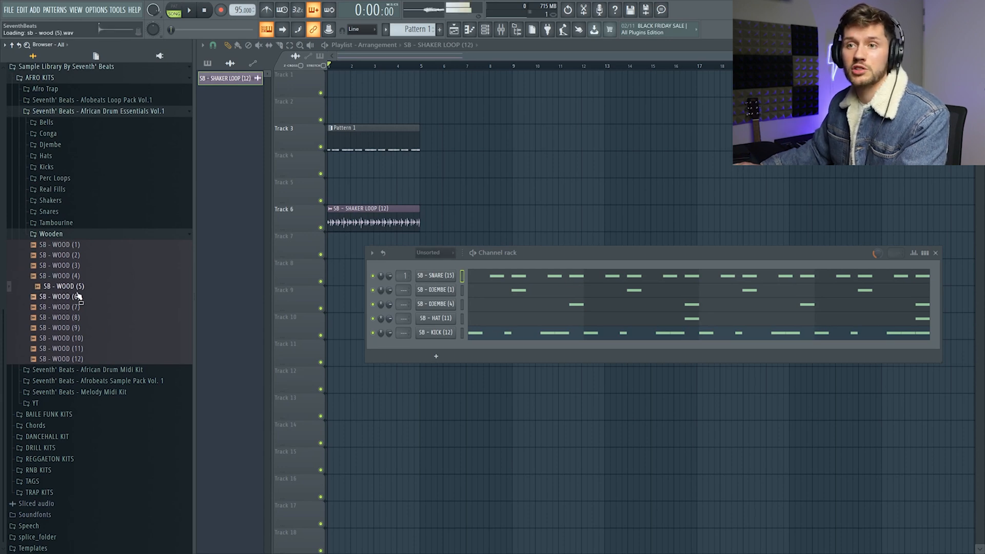
drag(80, 297, 377, 339)
Audition SB - WOOD (8), add it as another channel, and enlarge the channel rack to fit all channels.
click(67, 318)
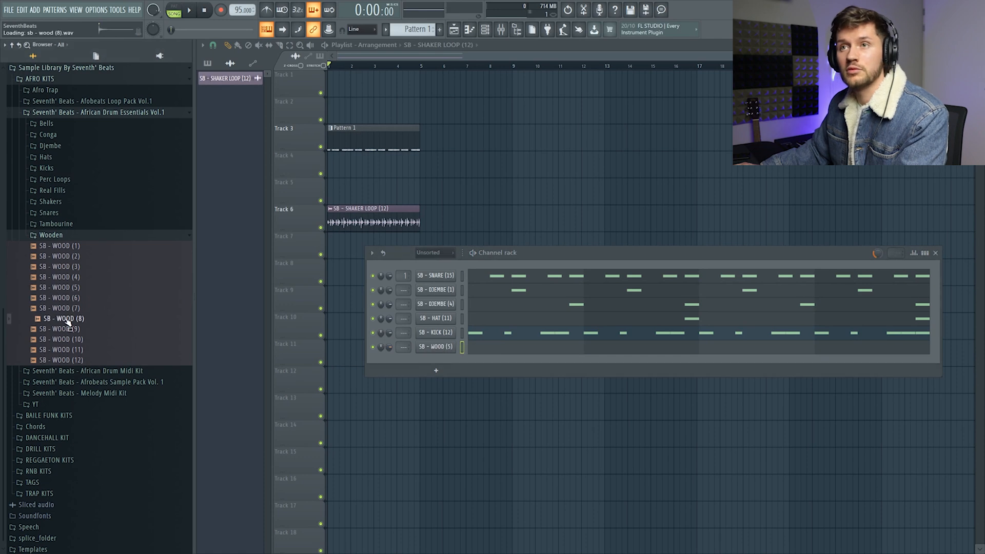
drag(72, 320, 439, 367)
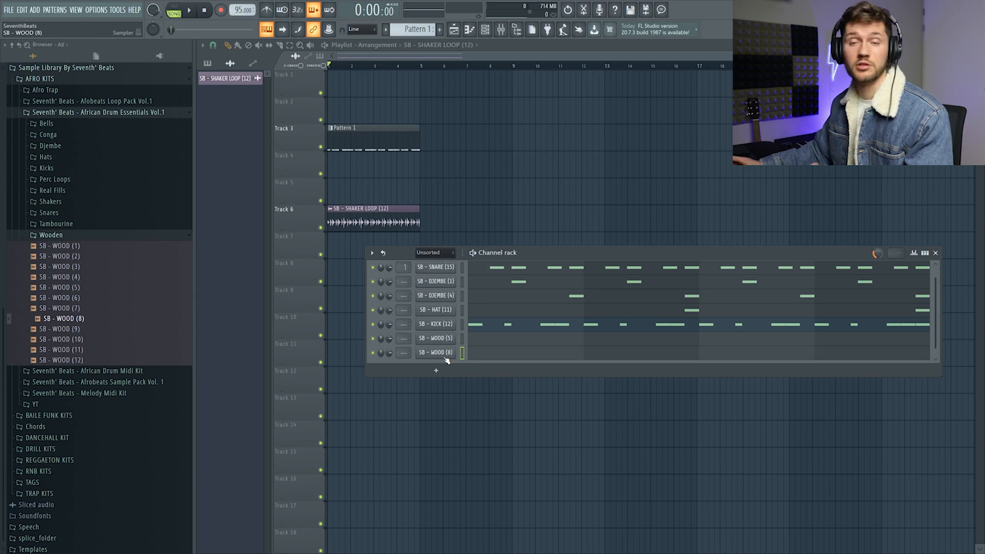
drag(501, 376, 498, 421)
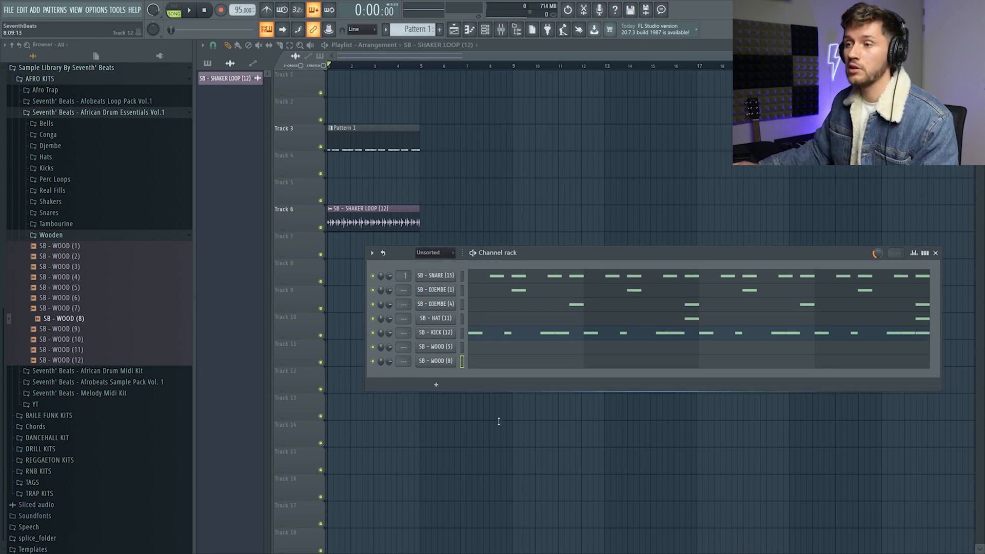
Give SB - WOOD (5) a 10% quick fade-out and place a C5 note on the second eighth of each of the four bars.
click(444, 349)
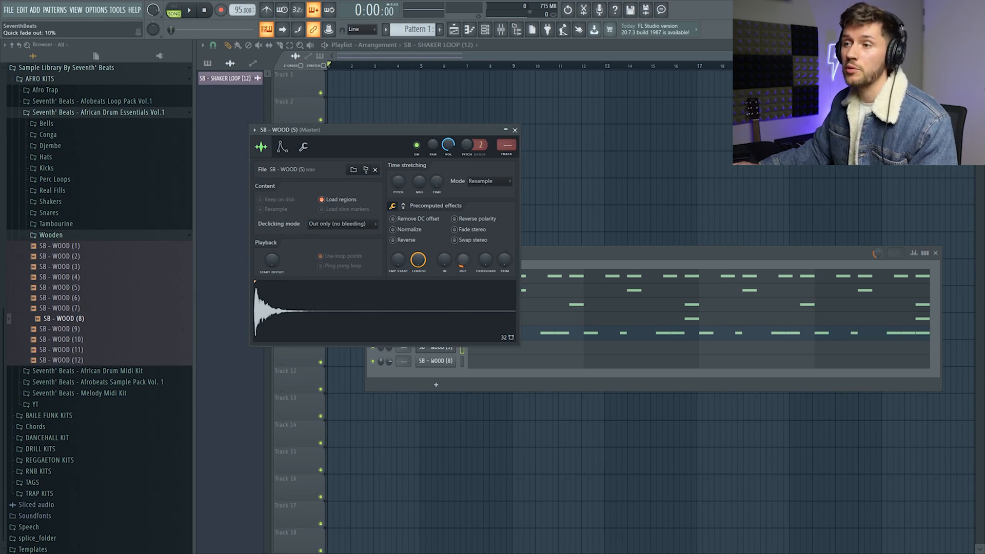
click(583, 257)
click(500, 352)
key(space)
click(401, 295)
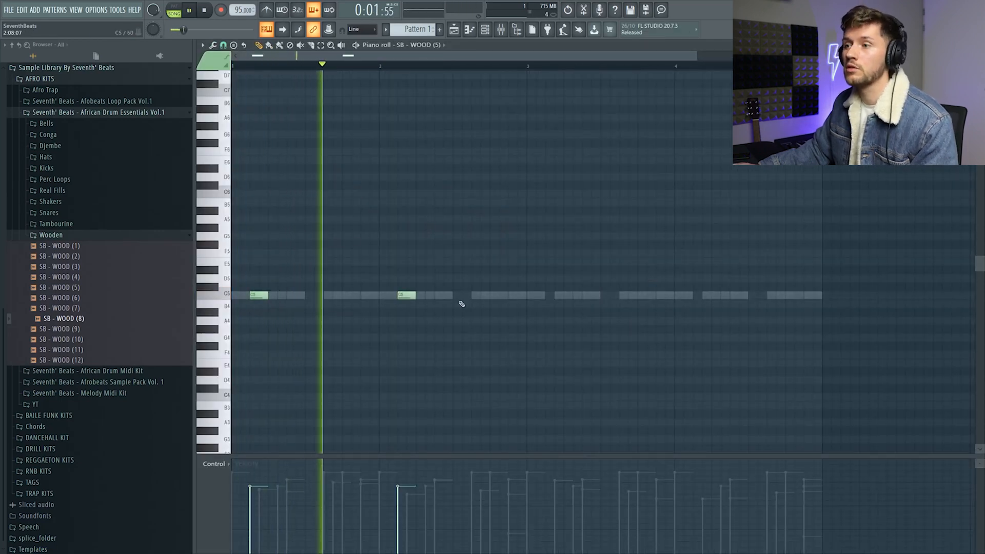
click(547, 296)
click(701, 295)
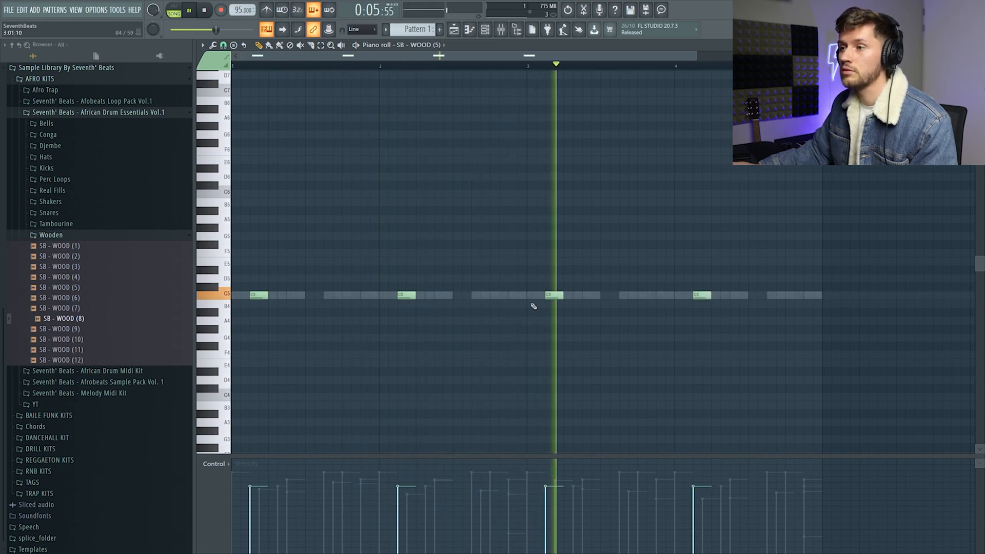
key(space)
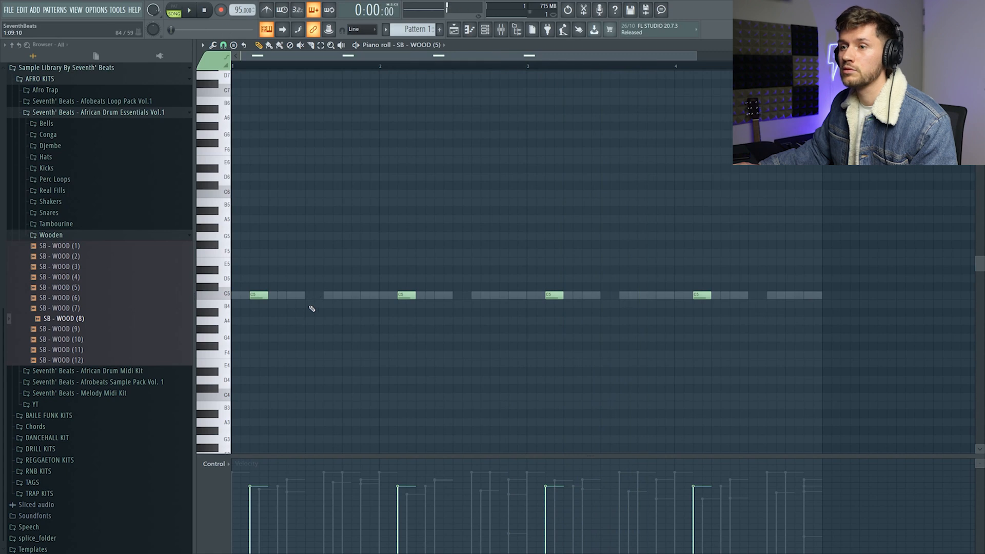
Add two adjacent short C5 wood notes on the sixth eighth of bar 1 and start playback.
drag(319, 296, 311, 296)
drag(316, 302, 316, 295)
key(space)
key(space)
drag(296, 284, 340, 295)
key(space)
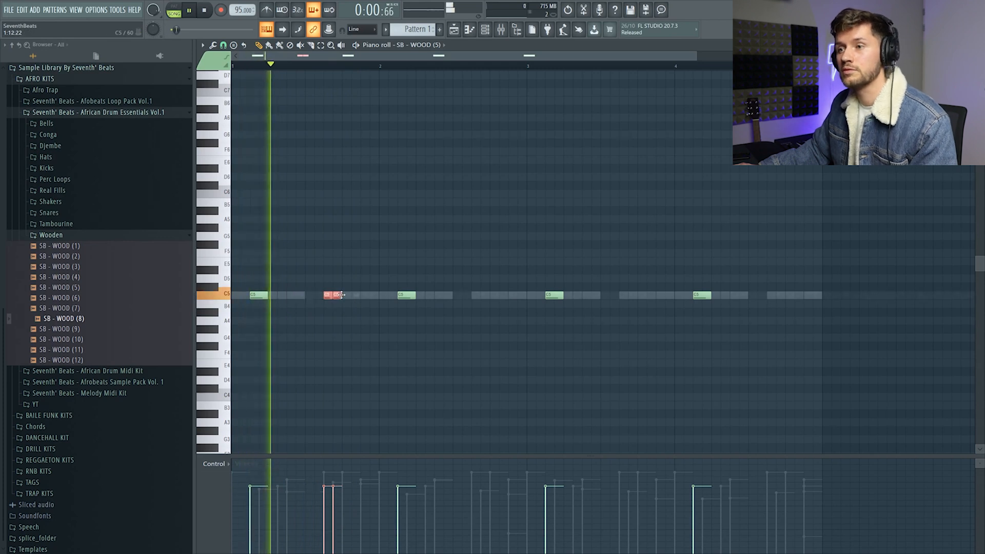
Repeat the pair of short wood notes at the same position in bars 2, 3 and 4, listening during playback.
click(475, 295)
click(483, 296)
click(621, 295)
click(630, 295)
click(768, 296)
click(778, 296)
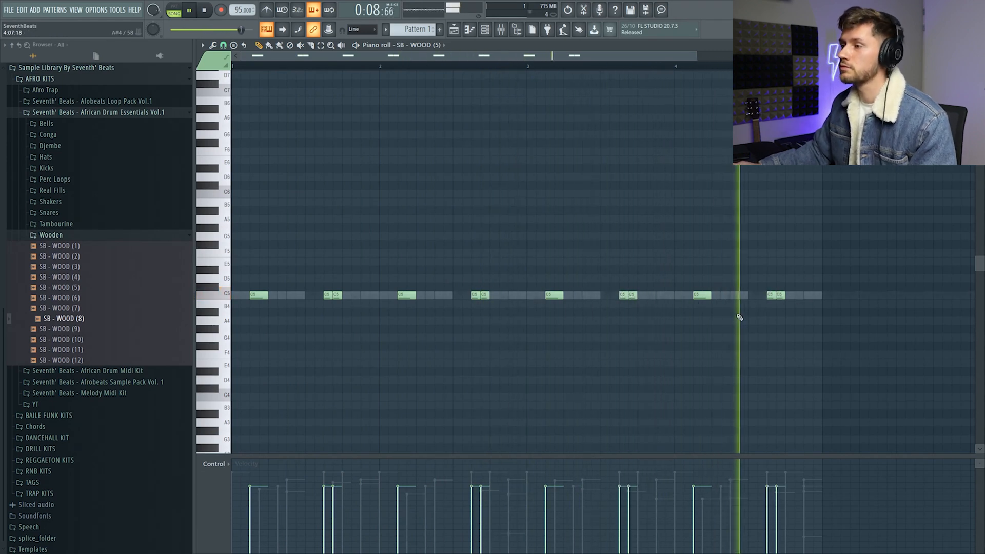
key(space)
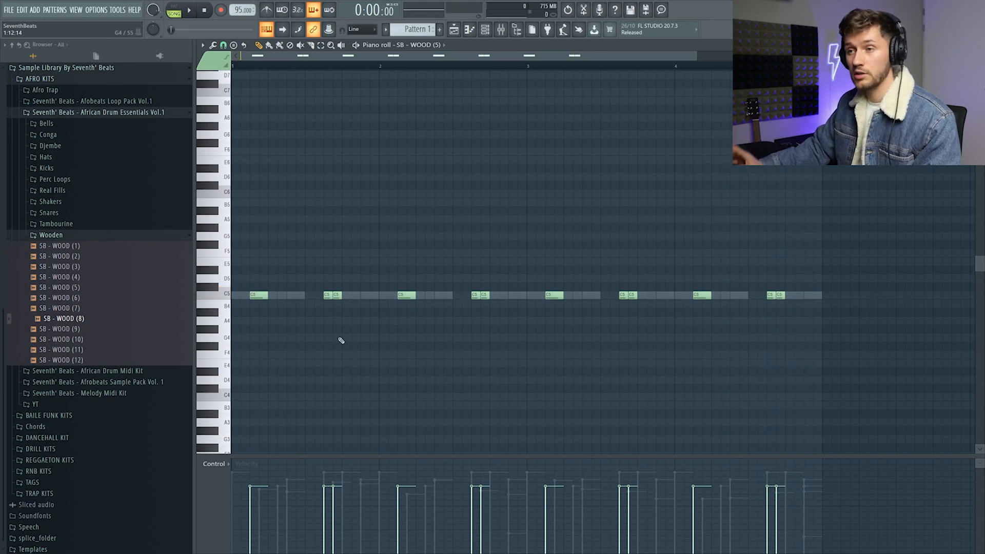
Randomize the wood notes' levels with stronger volume variation, listen to the result, and apply it.
key(alt+r)
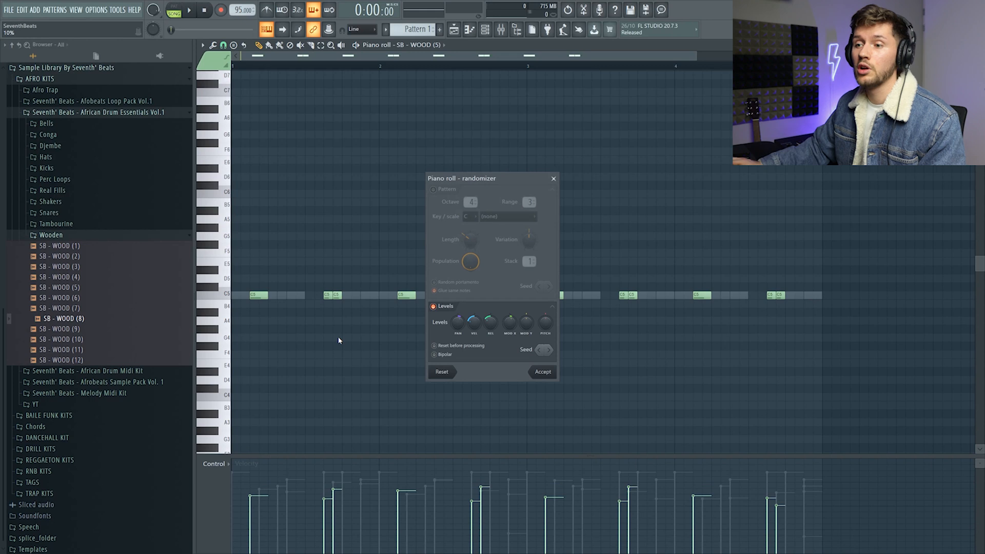
drag(460, 326, 472, 357)
key(space)
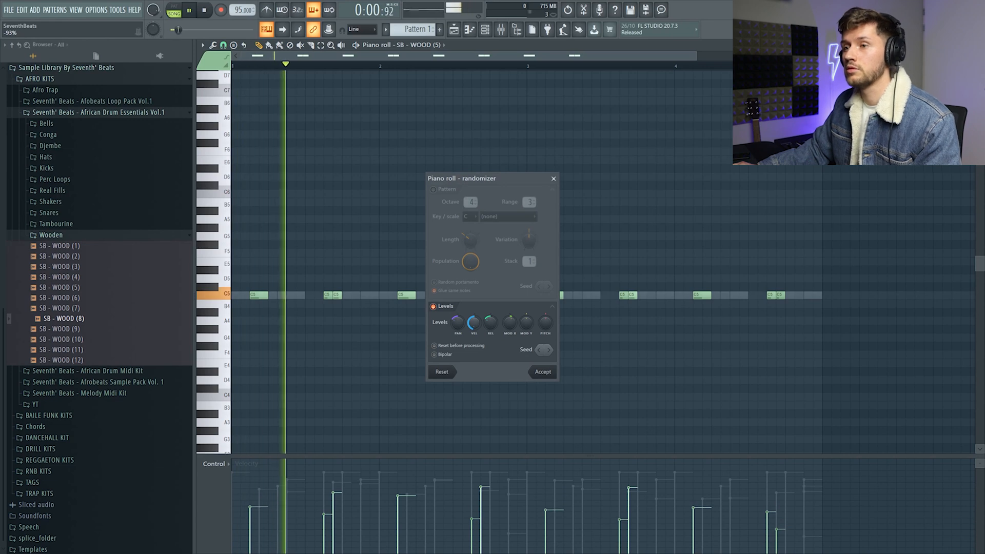
click(543, 371)
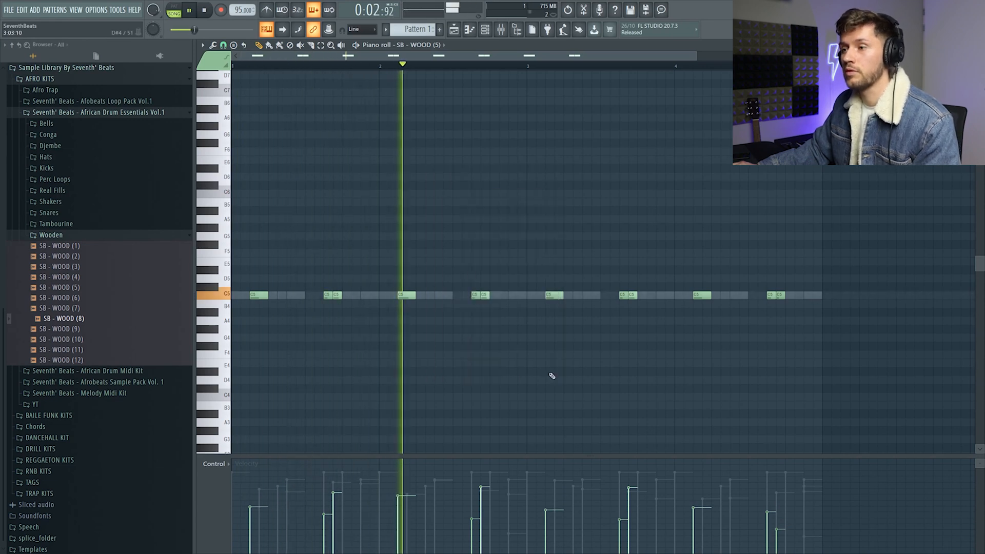
Lower the velocity of the second short wood note in bars 2 and 3, and bring up the channel rack.
drag(632, 522, 630, 501)
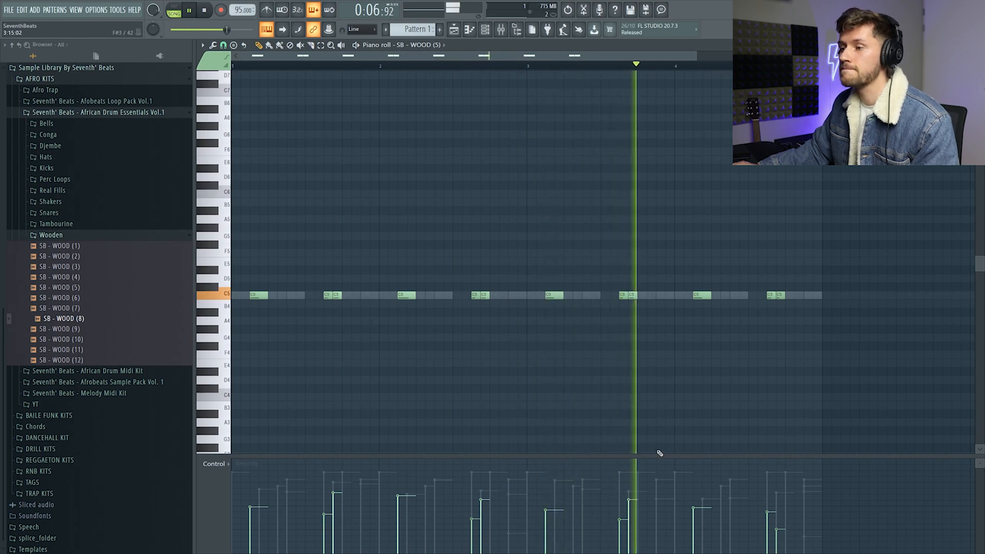
click(484, 29)
key(space)
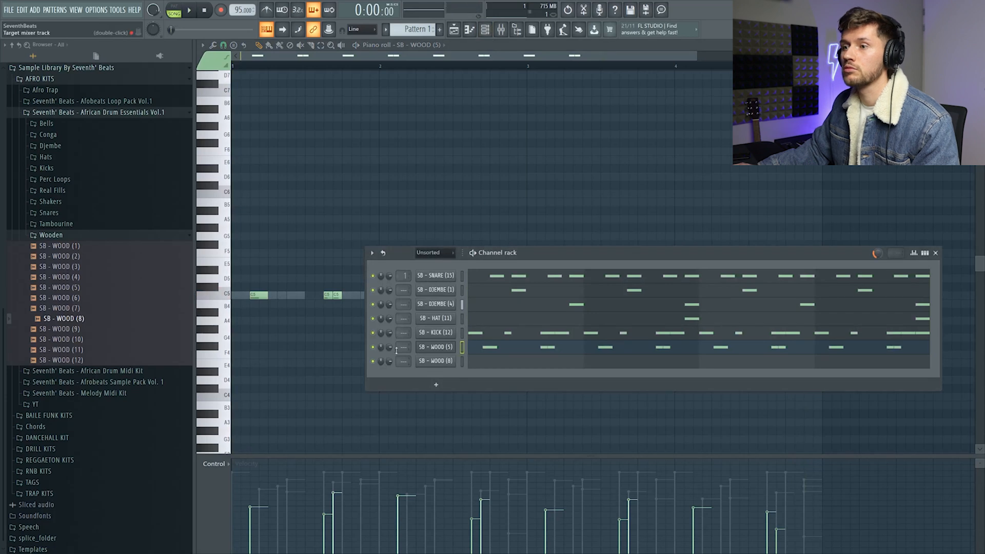
Set the SB - WOOD (5) channel volume to 68% during playback and collapse the Wooden sample folder.
key(space)
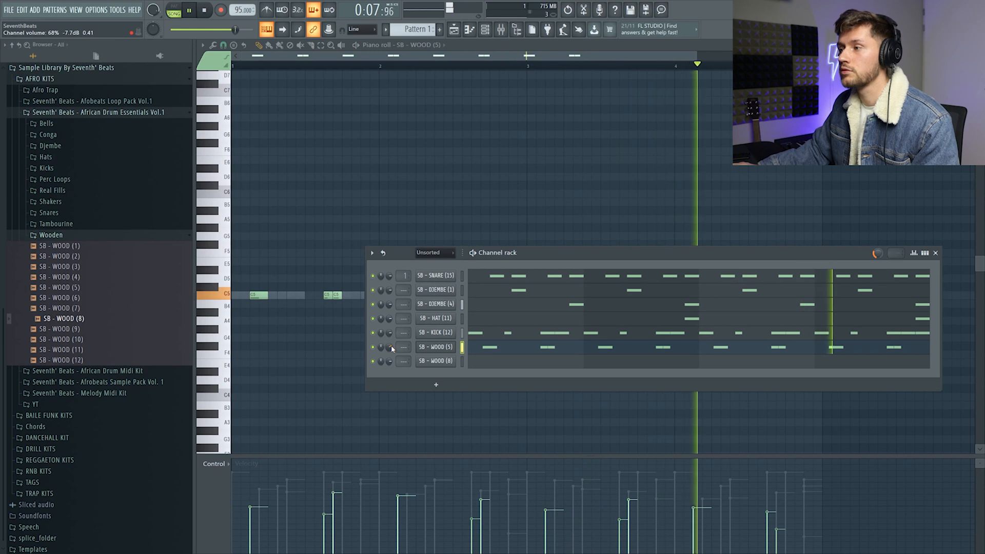
key(space)
click(64, 236)
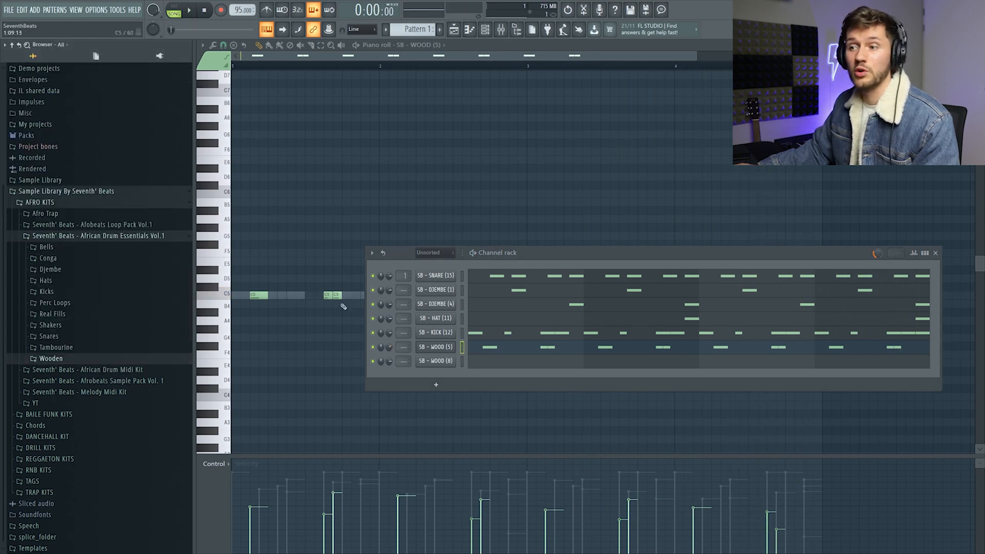
Delete the unused SB - WOOD (8) channel from the channel rack.
click(442, 361)
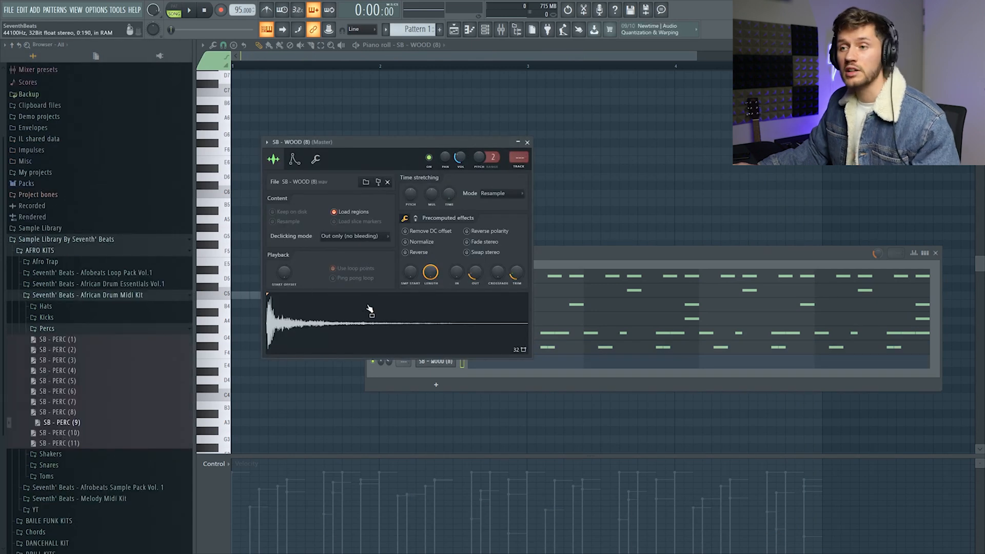
click(553, 253)
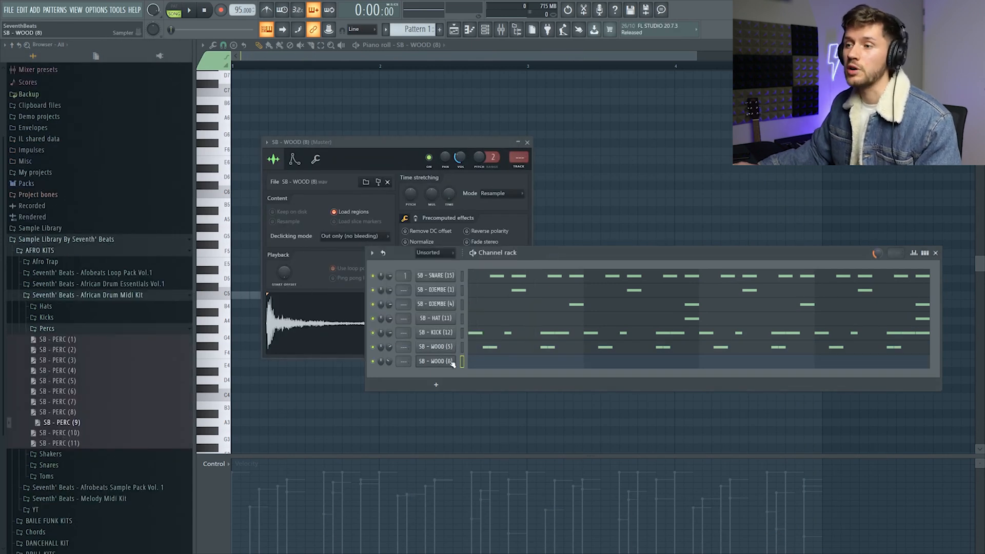
right_click(449, 365)
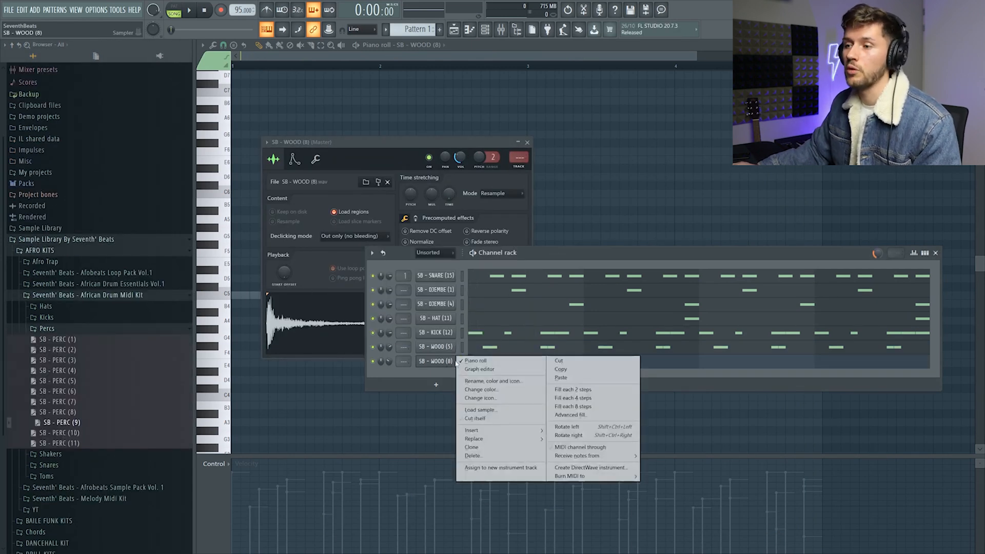
click(487, 456)
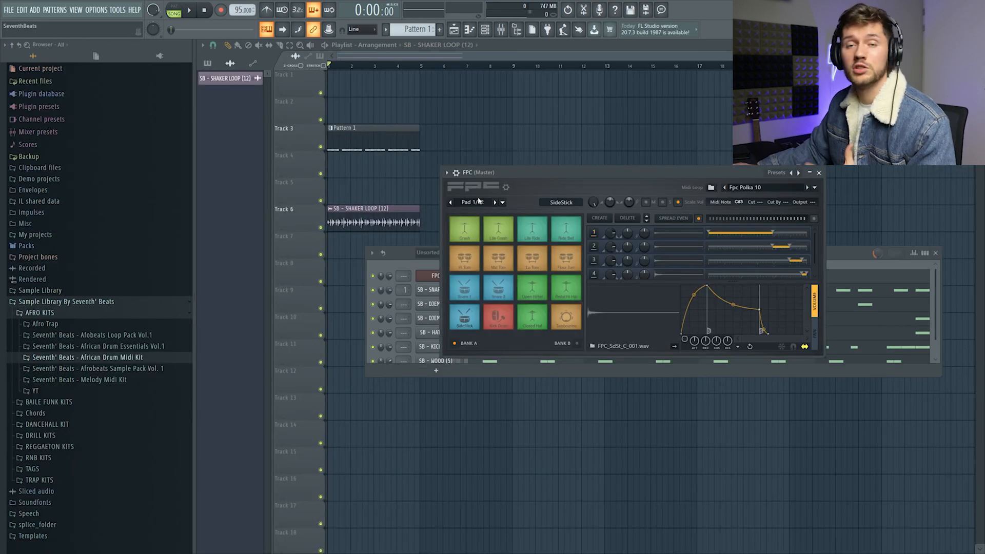
Load the HQ Jazz Kit preset in FPC and select bar 4 of its piano roll for looping in pattern mode.
click(757, 189)
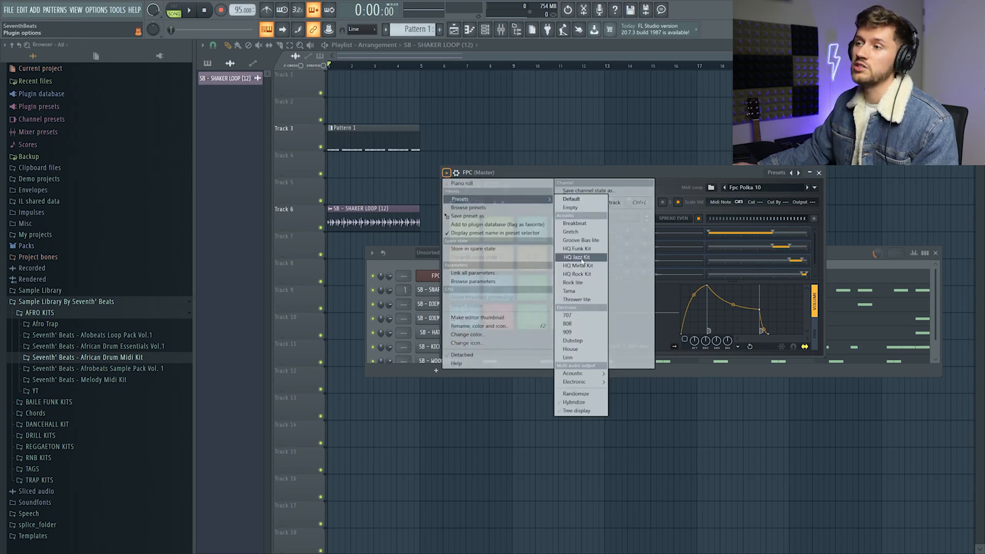
click(581, 257)
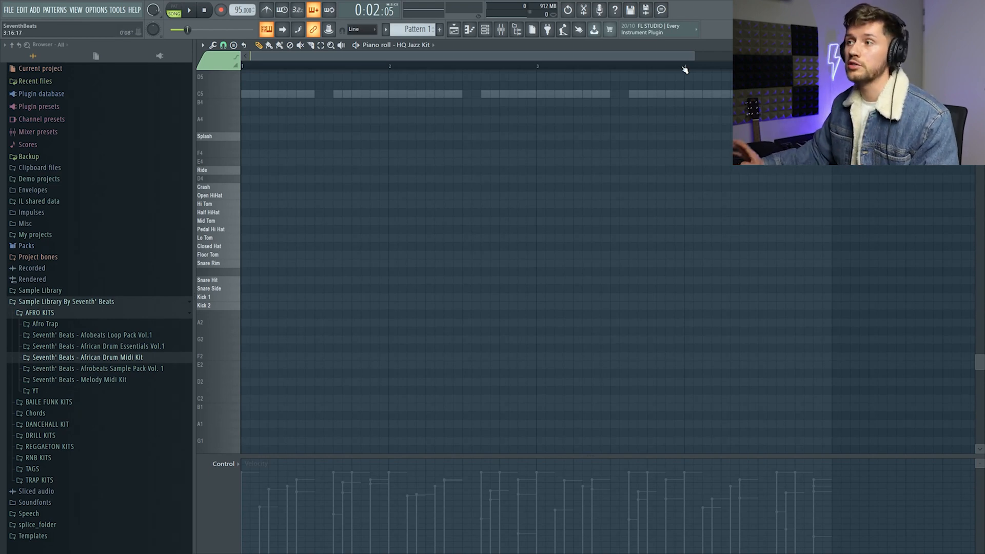
drag(692, 69, 830, 69)
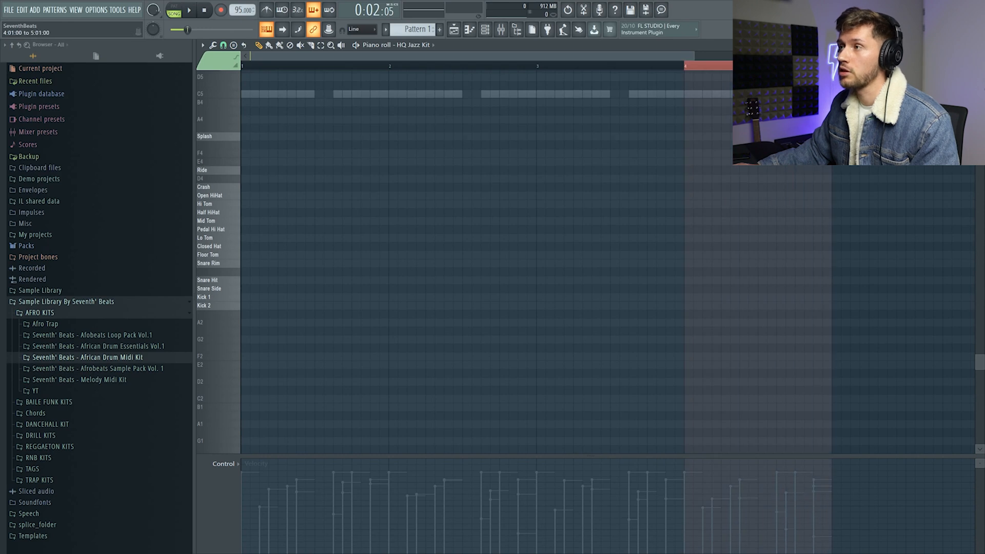
click(175, 10)
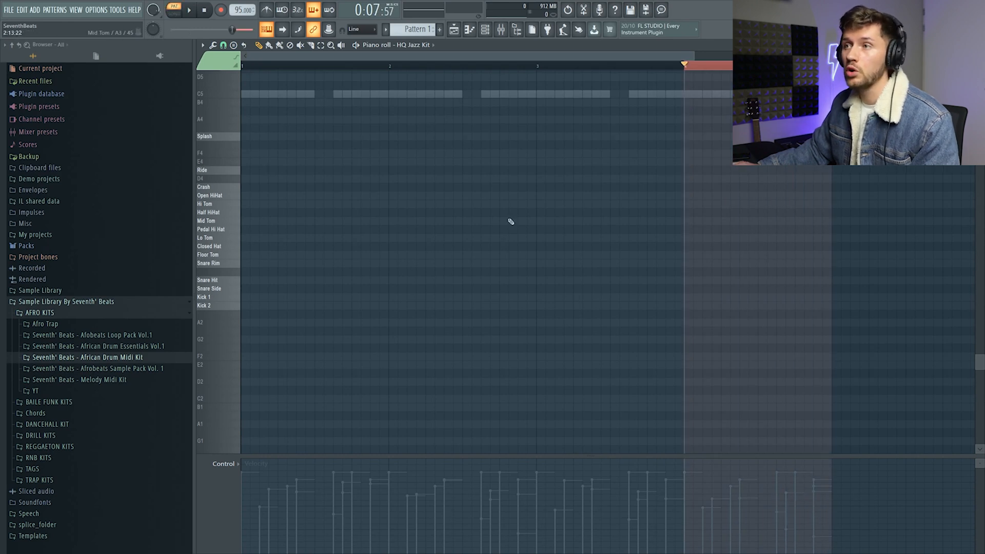
Place short Half HiHat notes on the 1st, 11th and 13th sixteenths of bar 4 and listen to them.
click(684, 212)
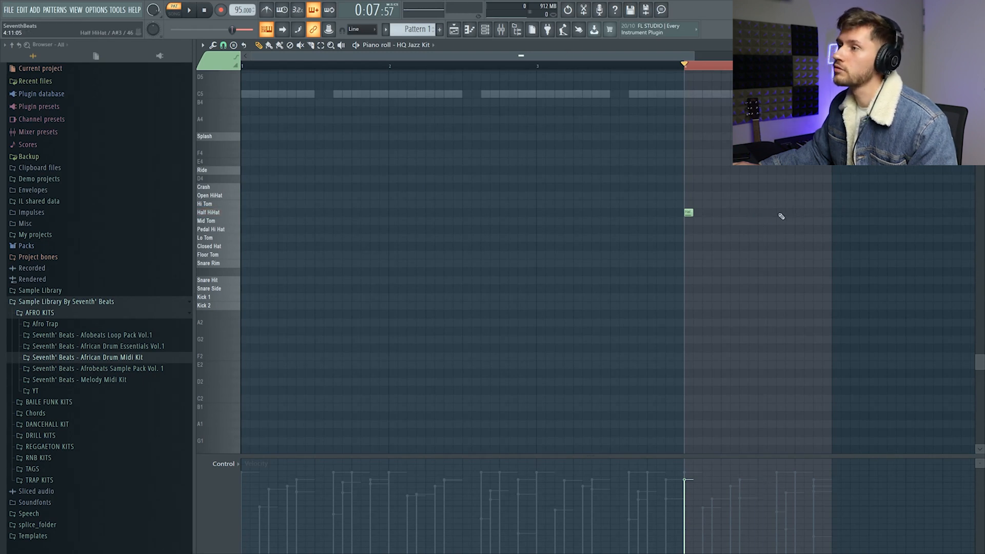
click(797, 213)
key(space)
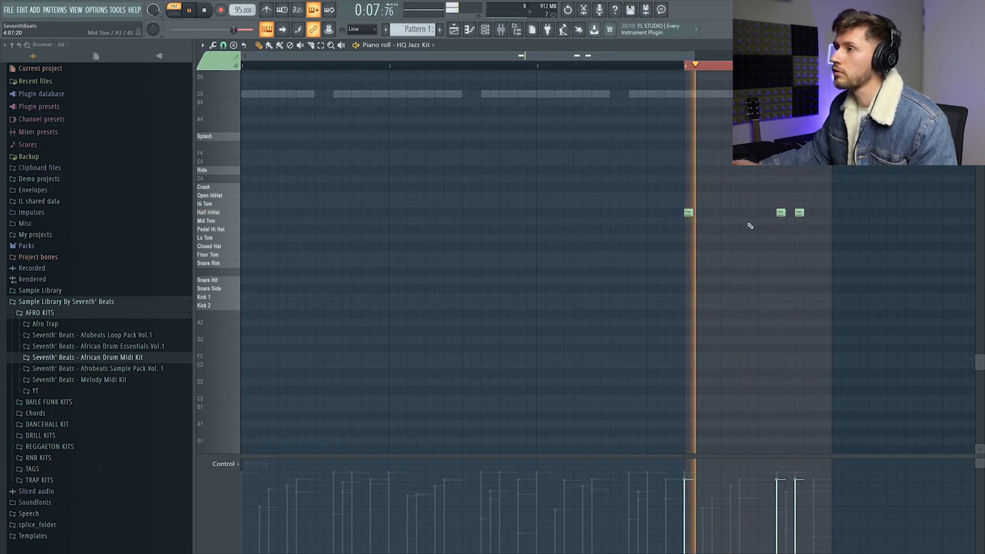
key(space)
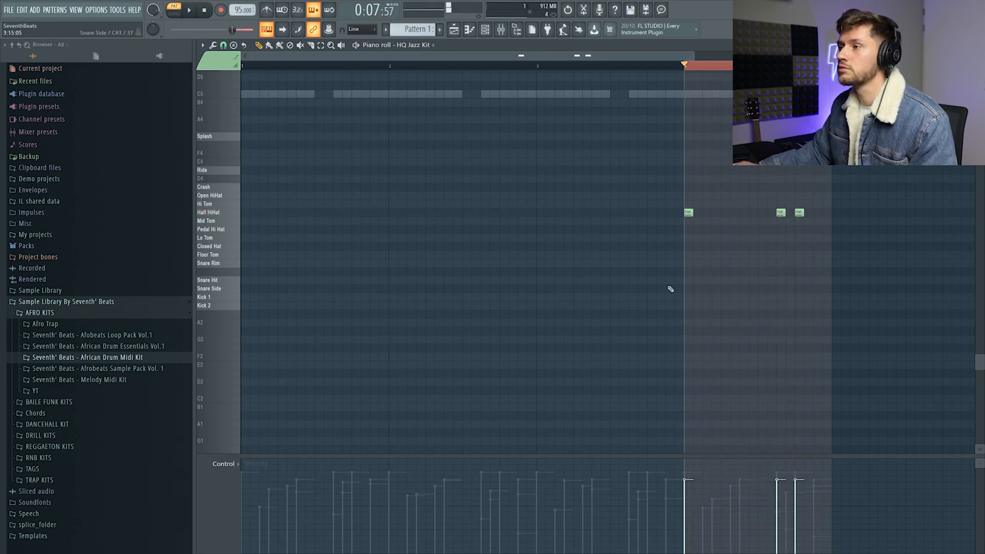
Copy the three Half HiHat notes of bar 4 onto the Snare Hit row at the same positions and play the bar.
key(ctrl+a)
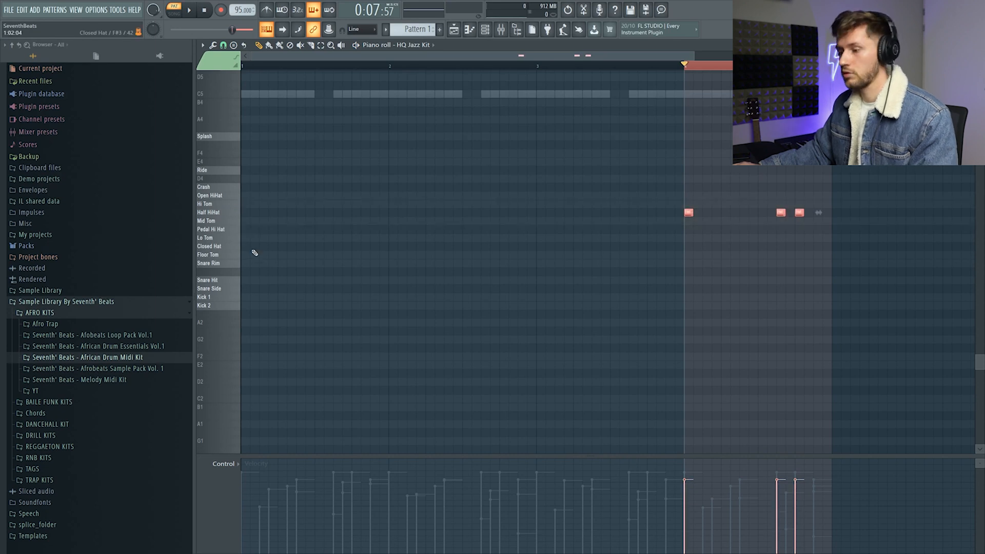
key(ctrl+c)
key(ctrl+v)
drag(245, 216, 689, 288)
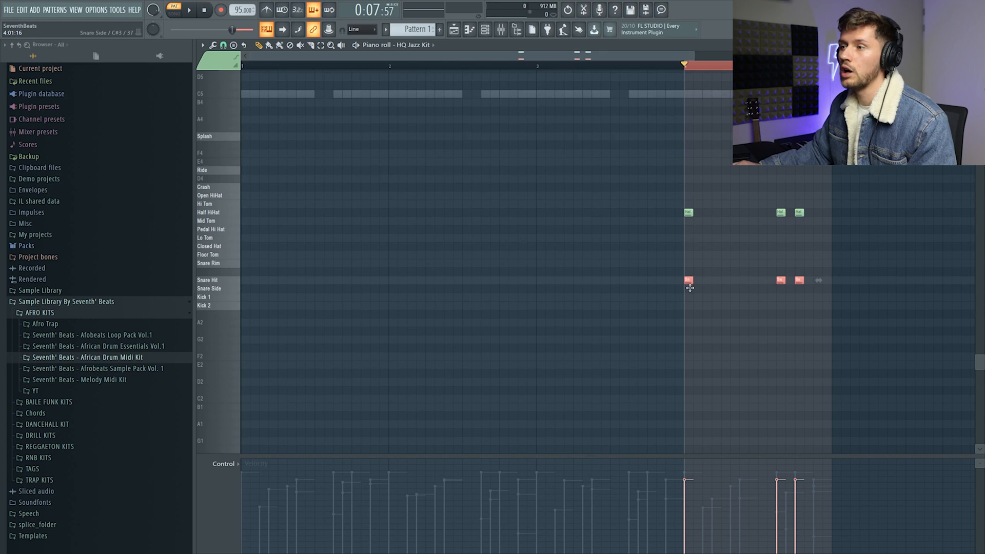
key(space)
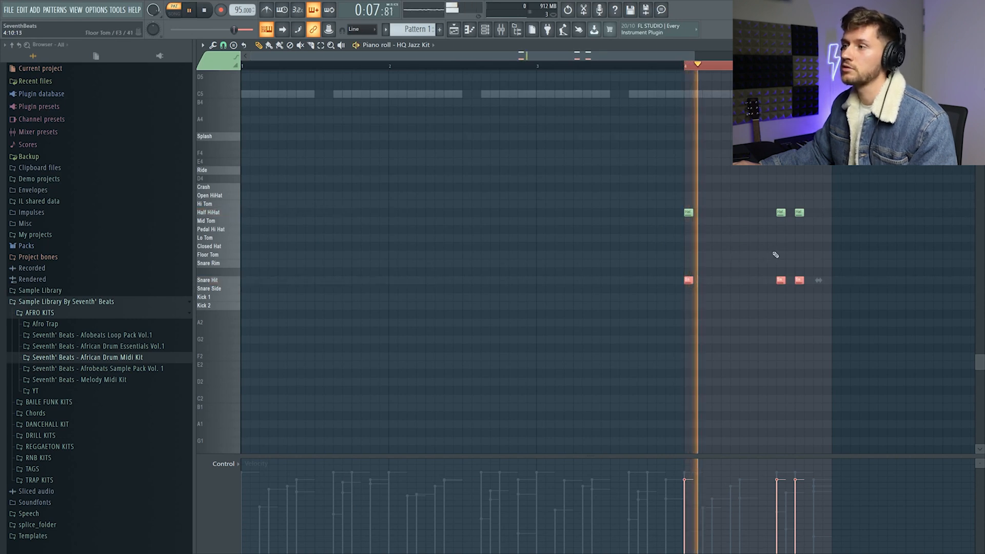
key(ctrl+d)
key(space)
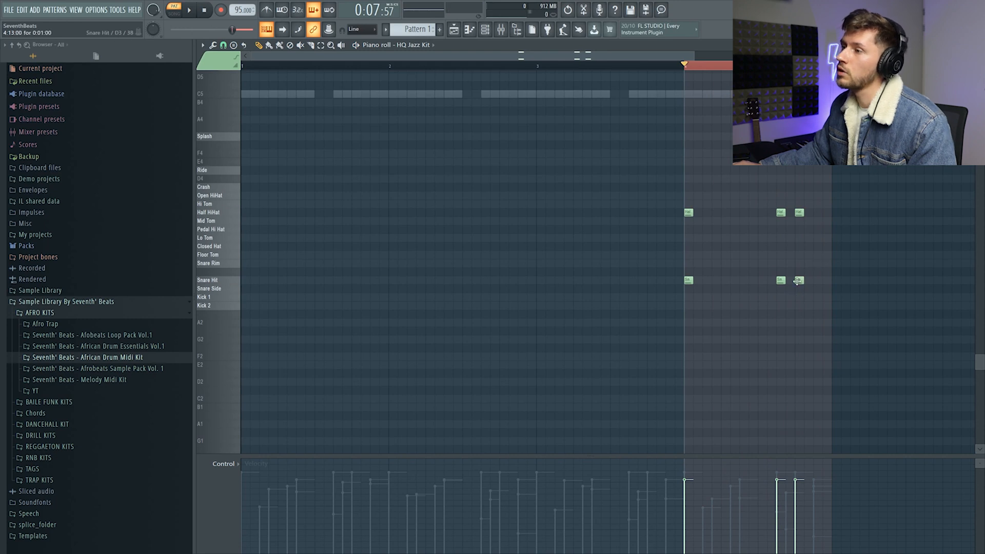
Move the last Snare Hit note to the 15th sixteenth of bar 4 and listen to the change.
drag(808, 282, 817, 281)
key(space)
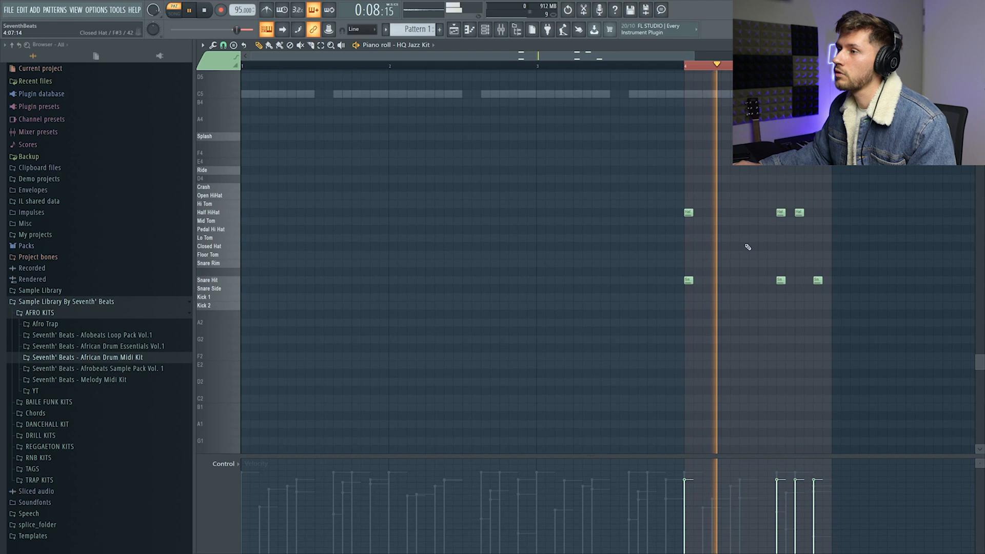
key(space)
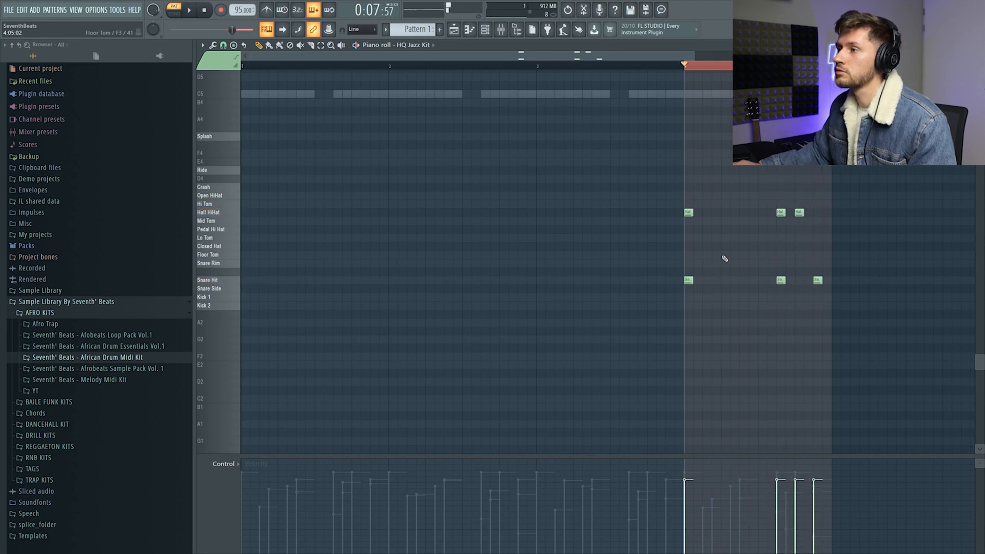
Add short Snare Rim notes on the 9th, 10th, 12th, 14th and 15th sixteenths of bar 4, checking them in playback.
click(214, 263)
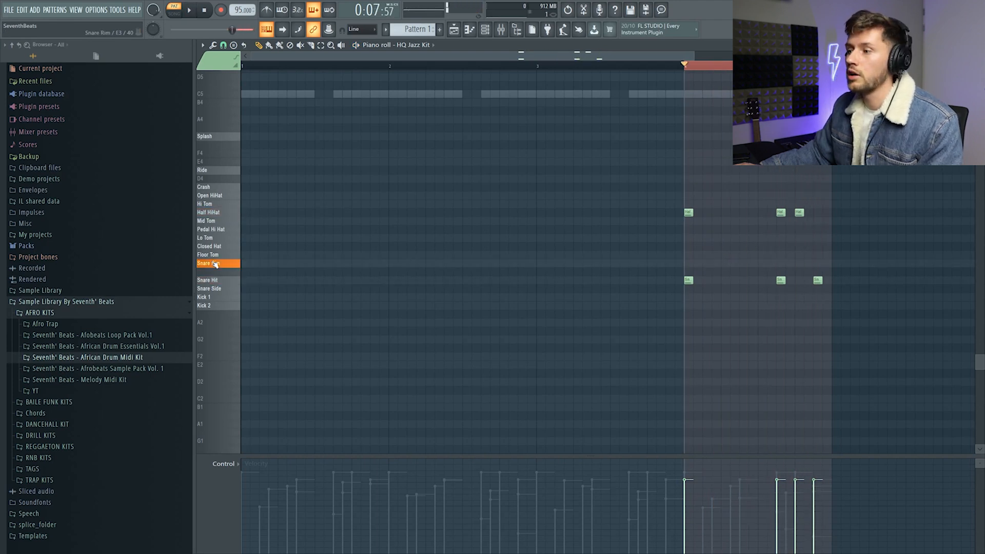
click(762, 263)
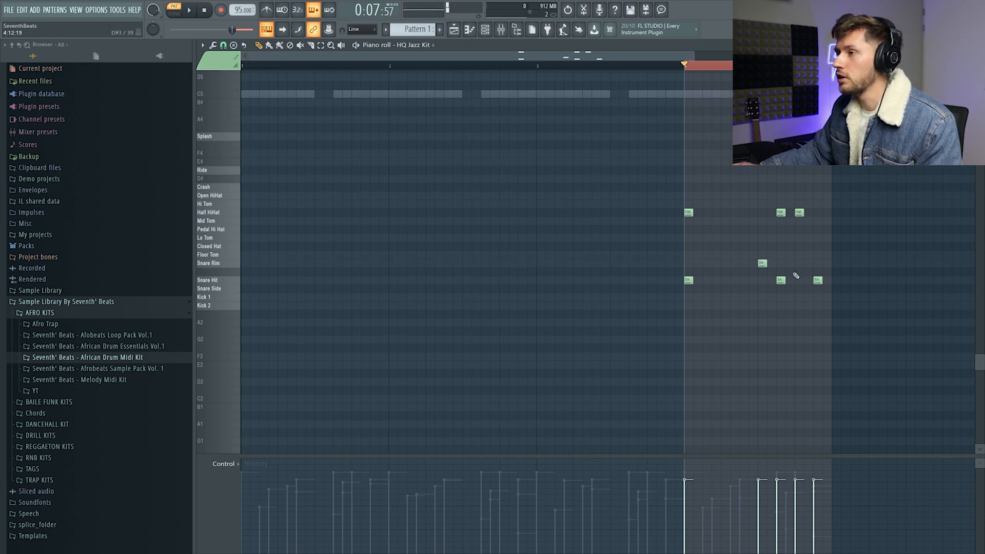
key(space)
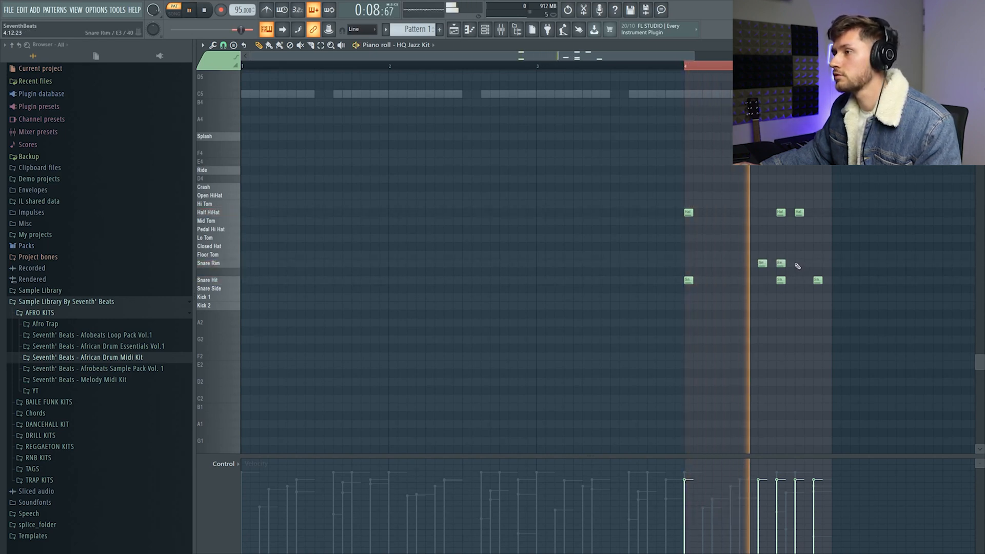
key(space)
click(775, 264)
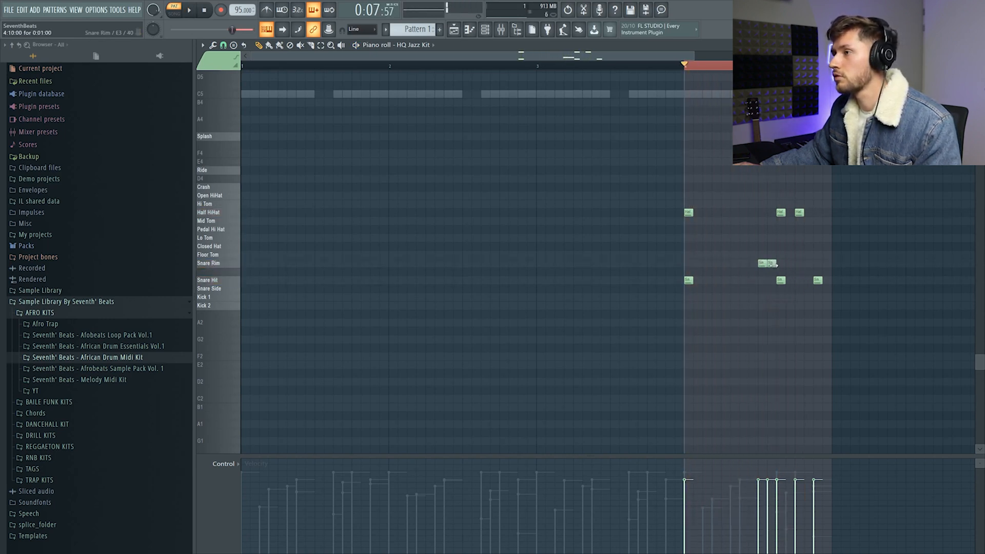
click(808, 262)
click(816, 263)
key(space)
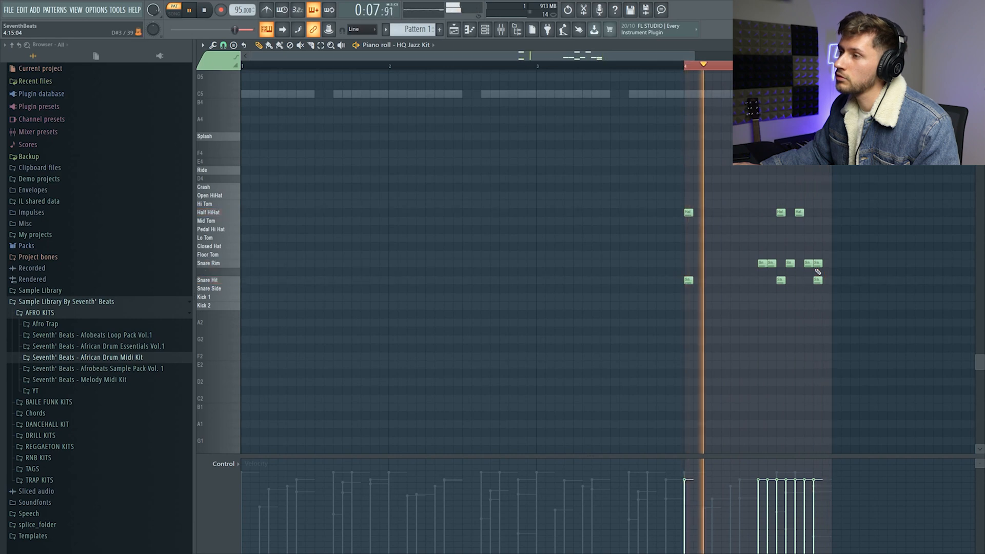
key(space)
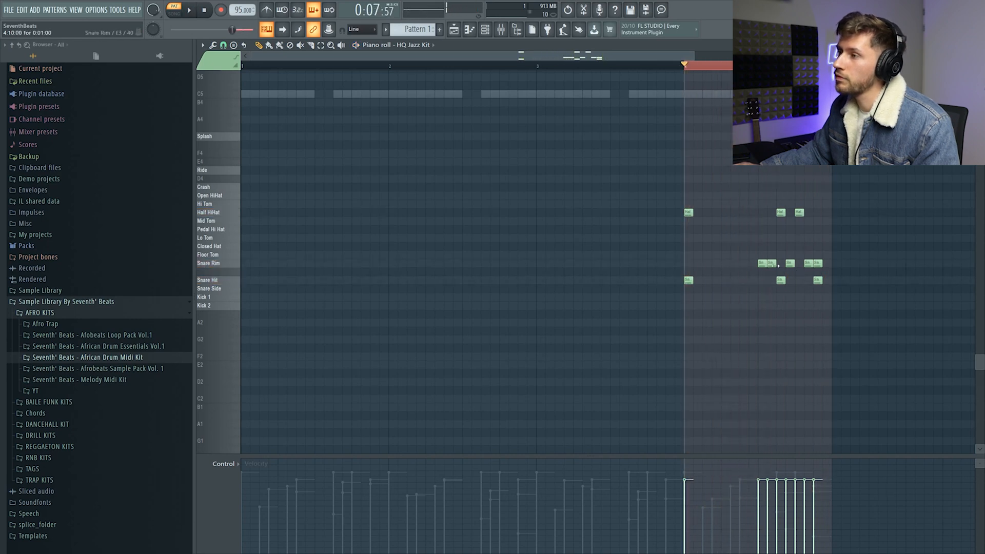
Lower the velocities of the second Snare Rim, last Half HiHat and first Snare Hit notes in bar 4 while listening.
key(space)
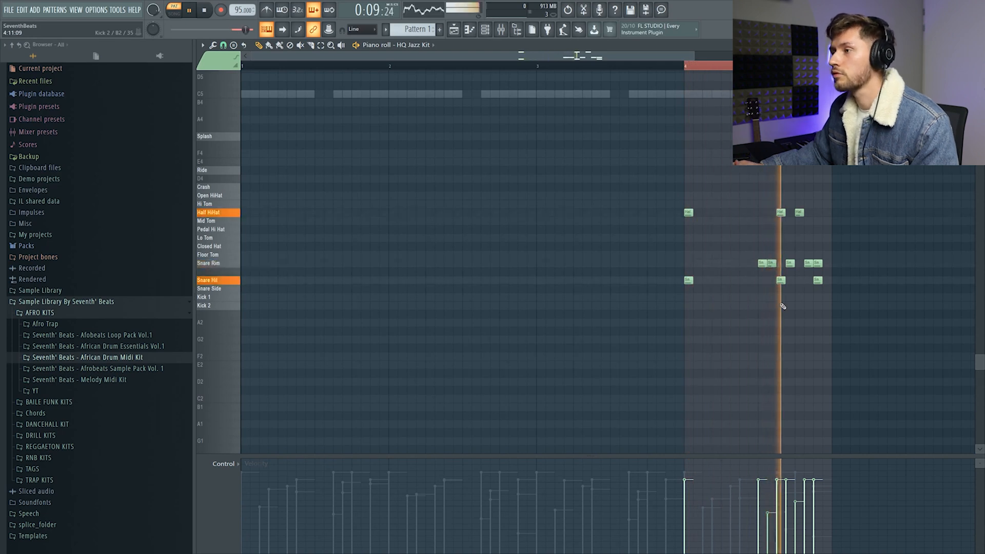
key(space)
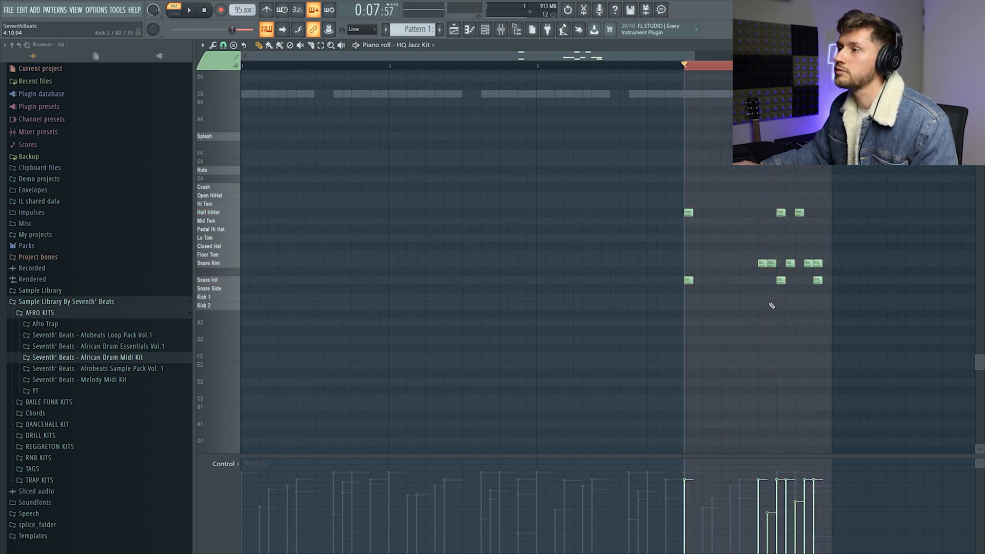
drag(689, 282, 697, 282)
click(696, 281)
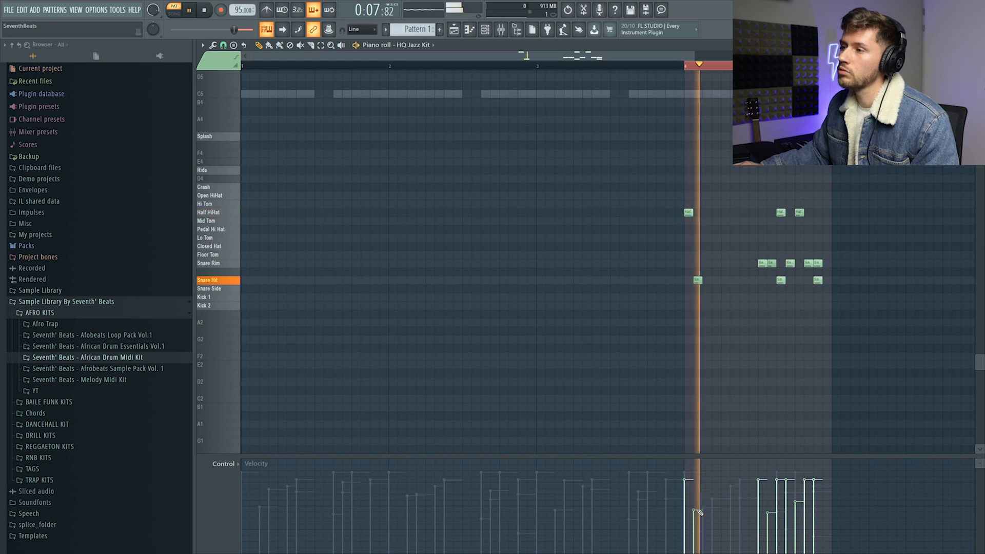
key(space)
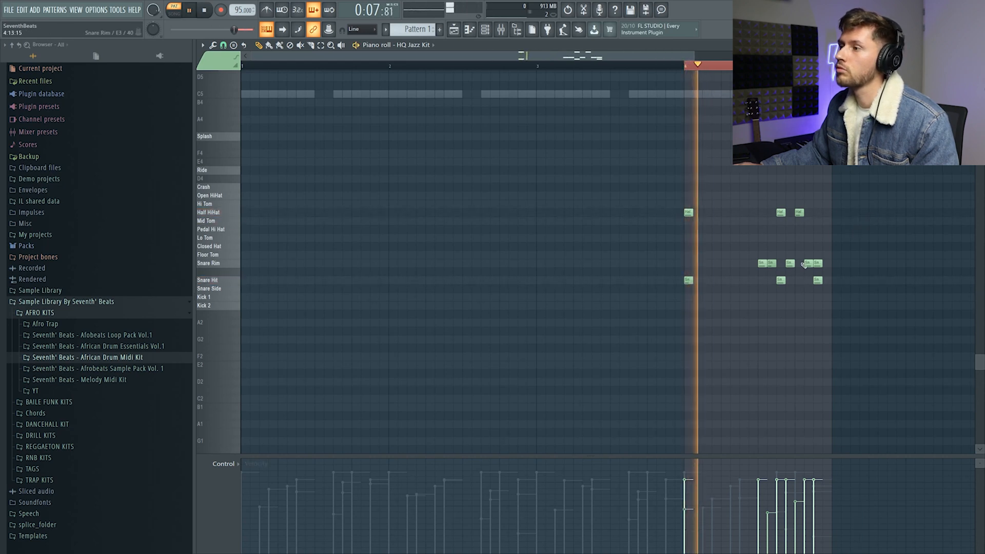
Add a short Lo Tom note on the 15th sixteenth of bar 4, adjusting its velocity and comparing positions in playback.
click(814, 238)
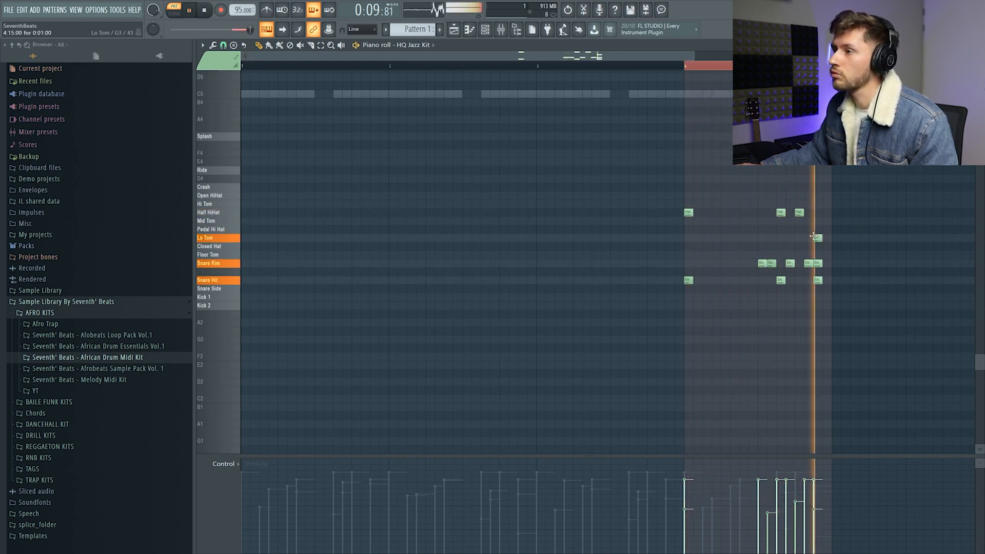
key(space)
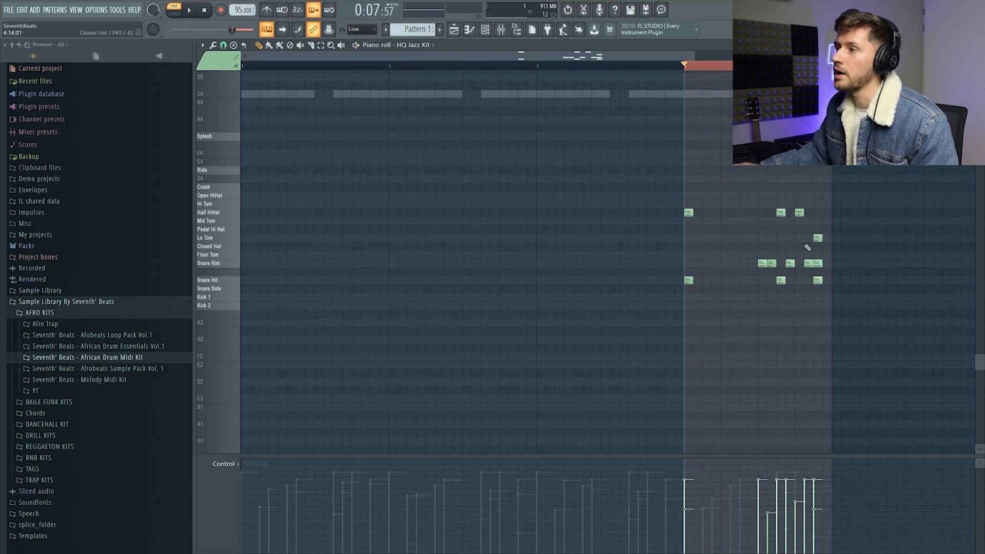
drag(827, 238, 836, 238)
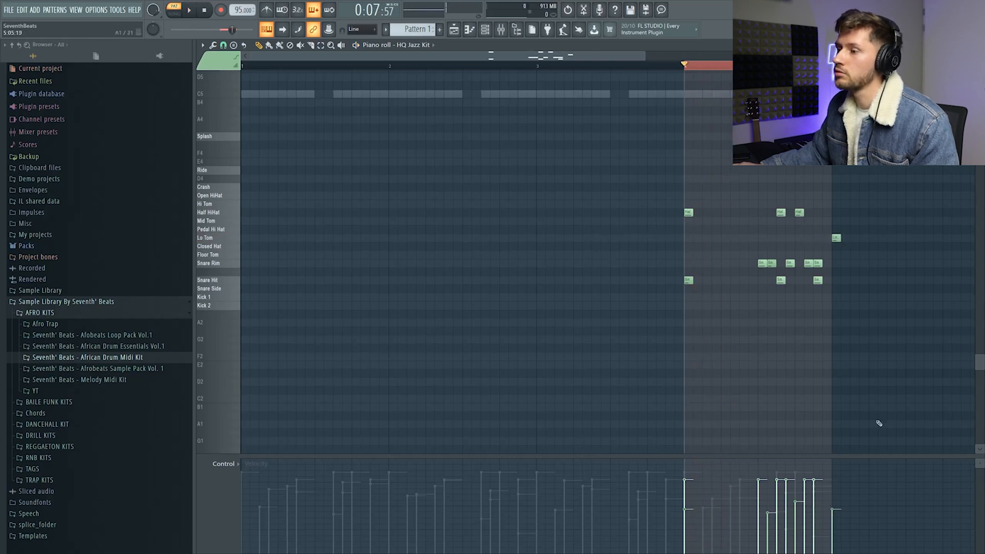
key(space)
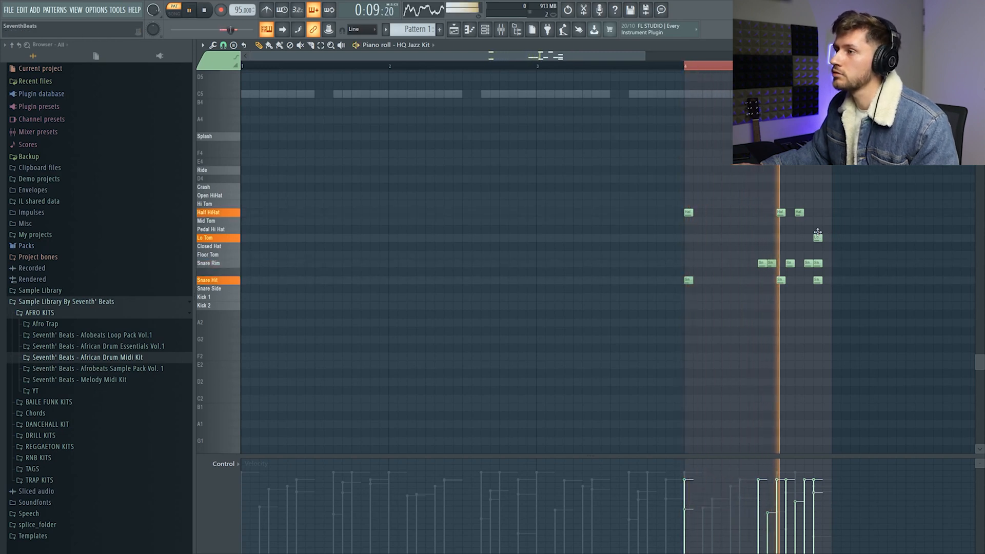
key(space)
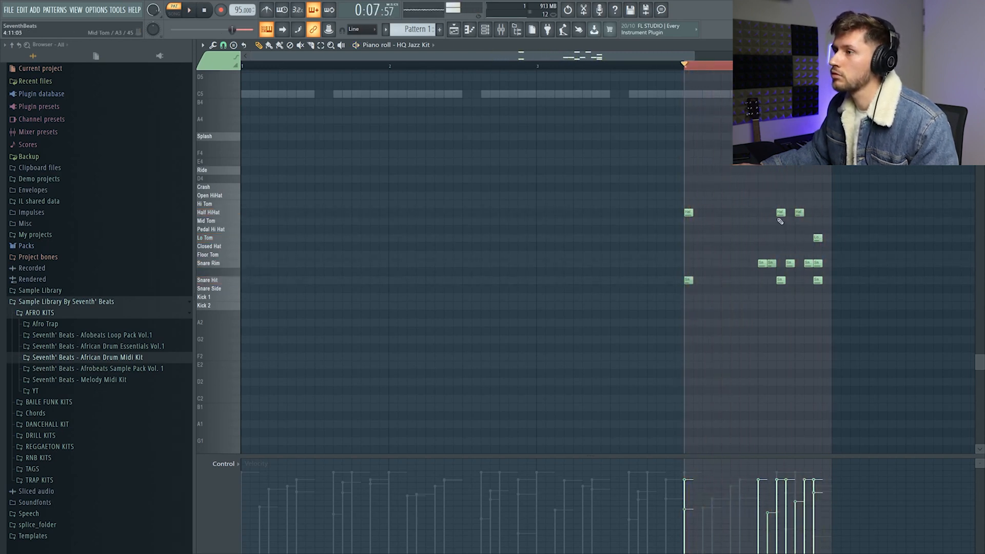
Add a soft Open HiHat note on the 9th sixteenth of bar 4, trying neighbouring positions during playback.
click(767, 196)
key(space)
drag(753, 195, 744, 196)
key(space)
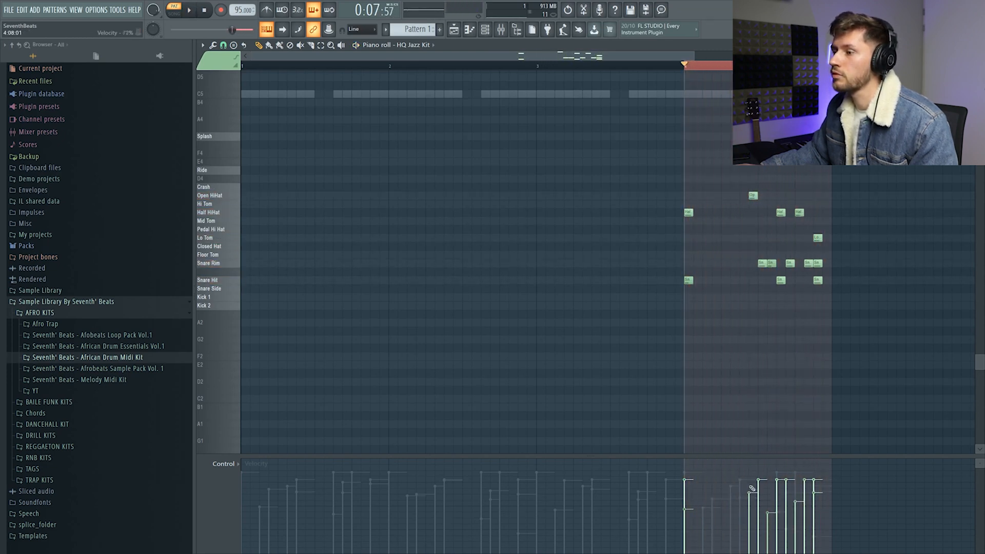
drag(753, 195, 762, 195)
key(space)
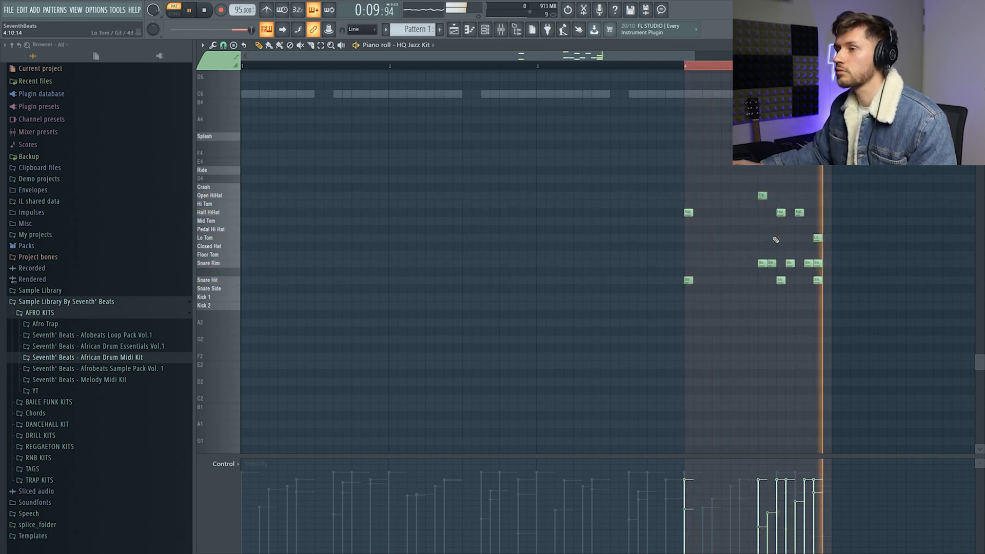
Stop playback and route the HQ Jazz Kit channel to mixer insert 20.
key(F6)
key(space)
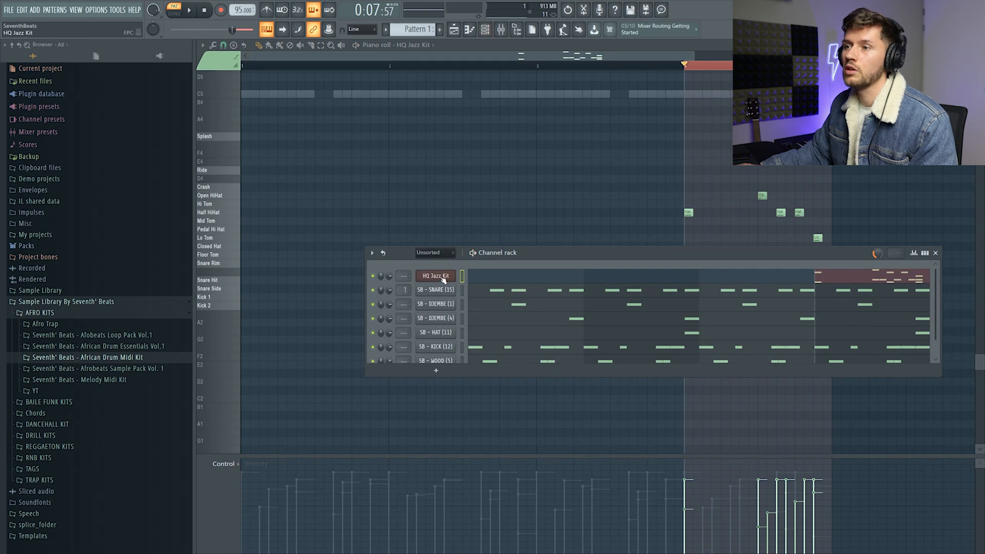
click(442, 277)
click(501, 31)
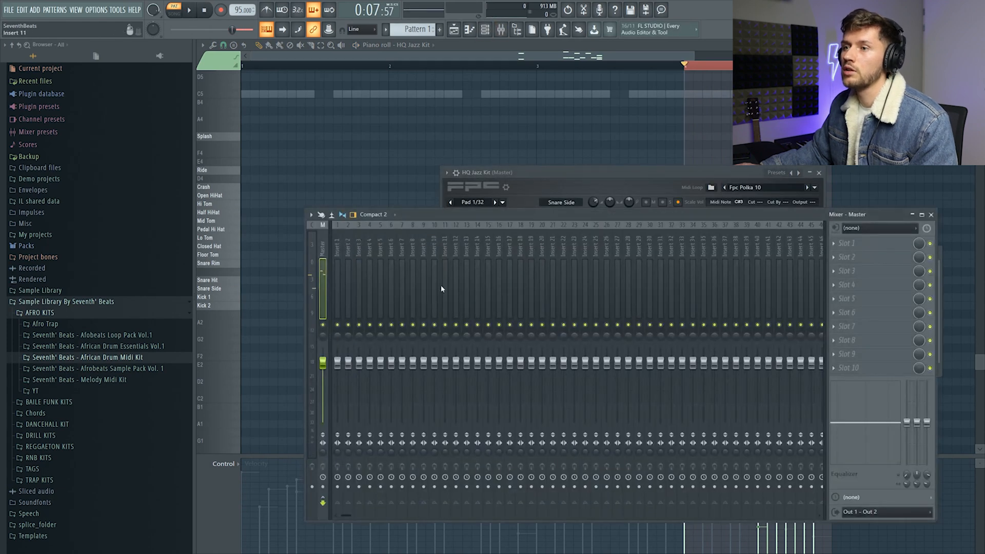
right_click(537, 260)
mouse_move(589, 315)
click(682, 314)
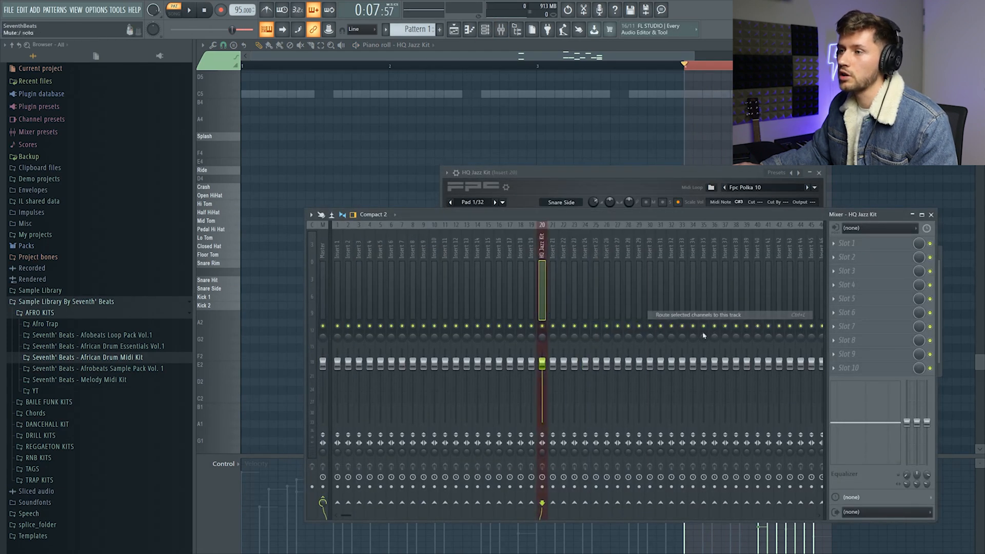
Cut the low EQ band of the HQ Jazz Kit mixer track fully and lower its volume to 79% during playback.
drag(909, 432, 906, 464)
key(space)
drag(541, 363, 541, 374)
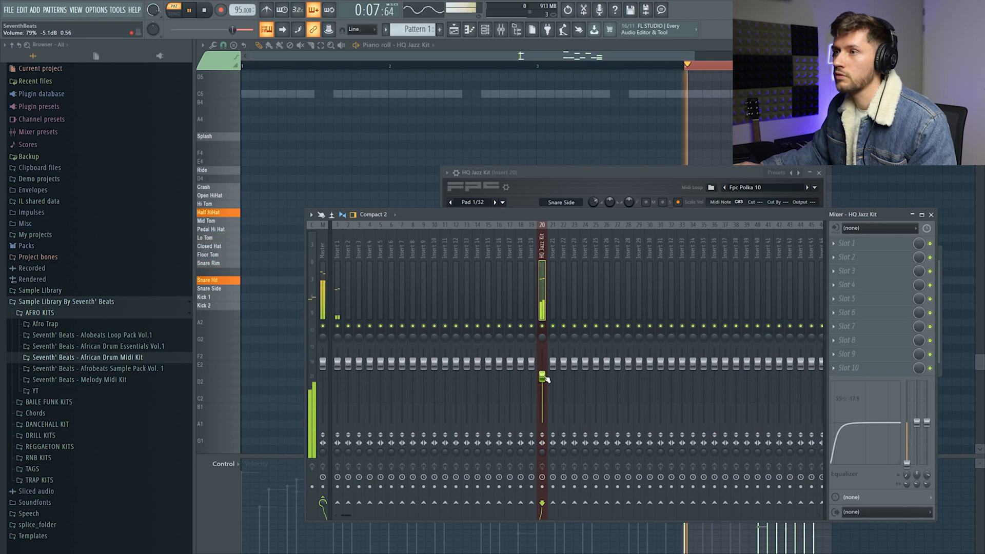